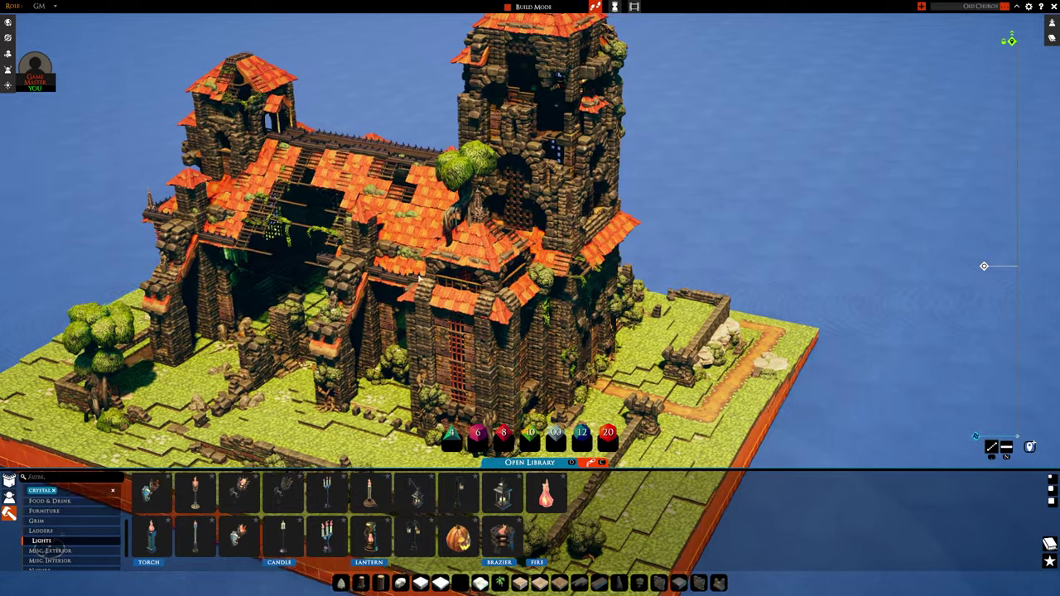
# - Enter photo mode and frame the ruined church from a lower, closer camera angle
pyautogui.press('w')
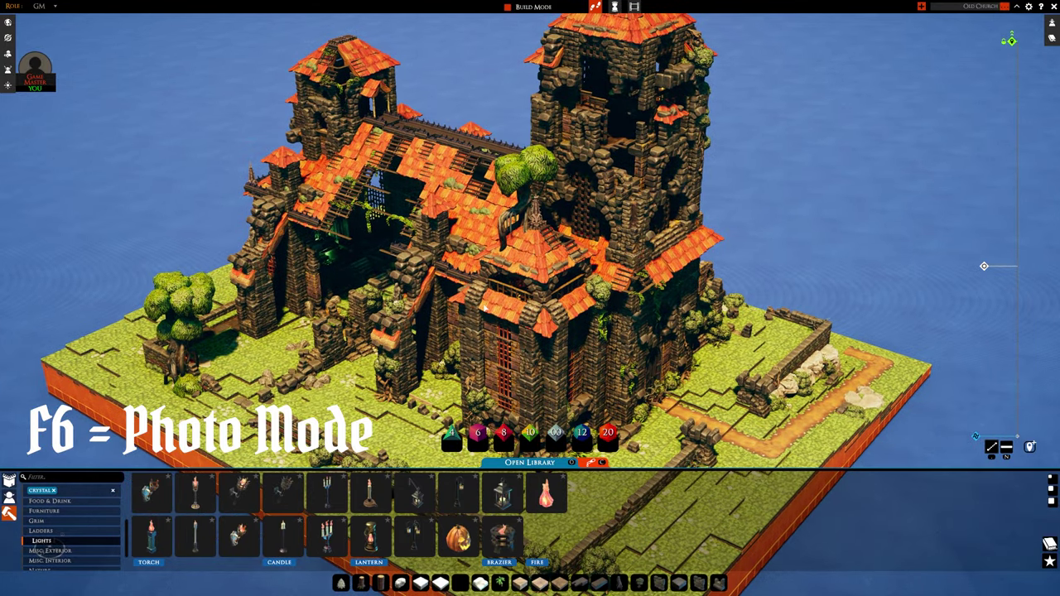
pyautogui.press('F6')
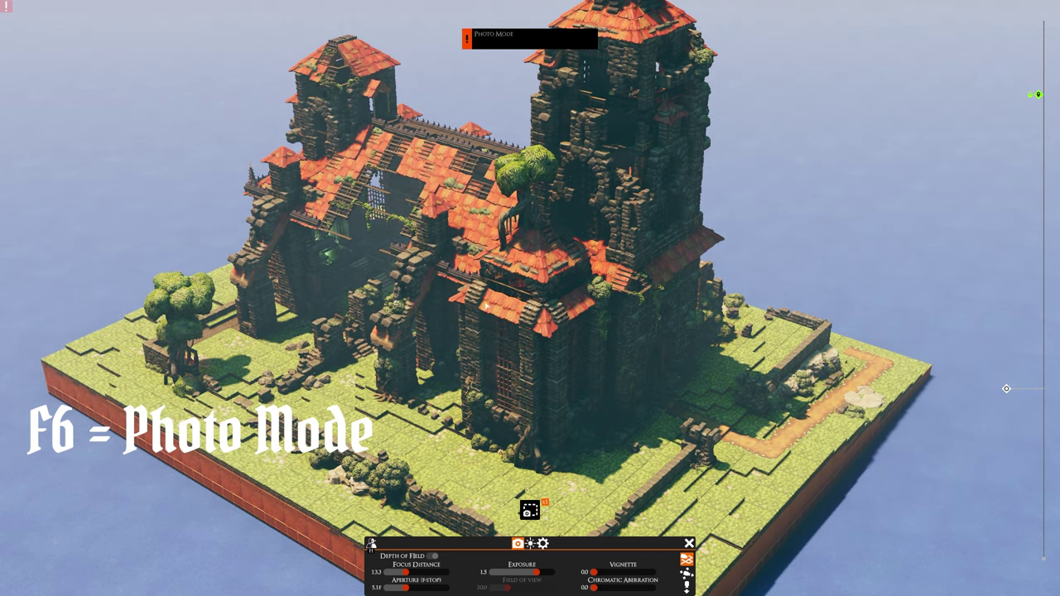
pyautogui.moveTo(1006, 388); pyautogui.dragTo(1006, 468)
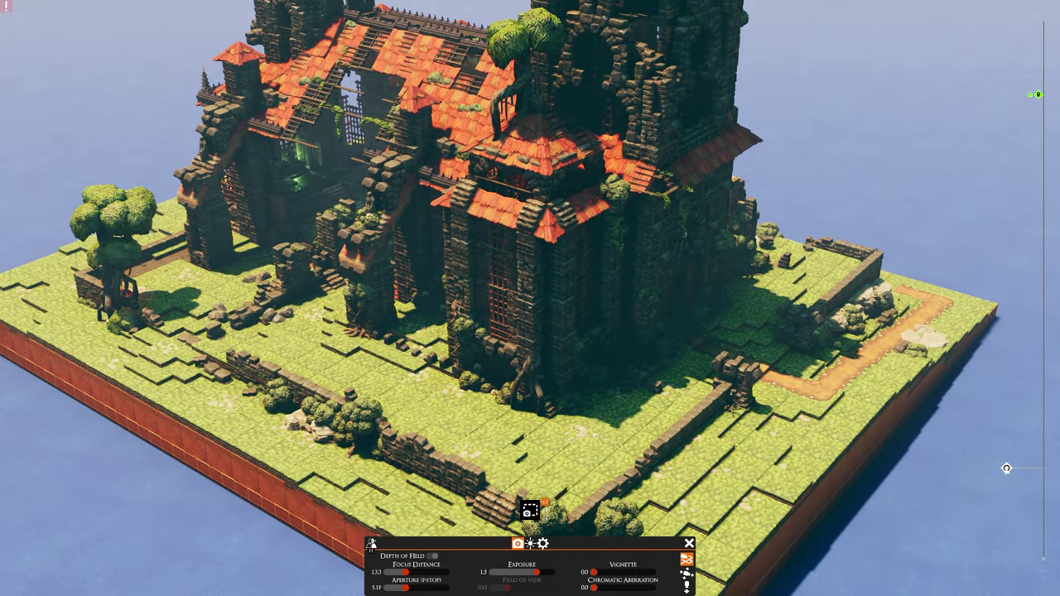
pyautogui.scroll(5, 598, 421)
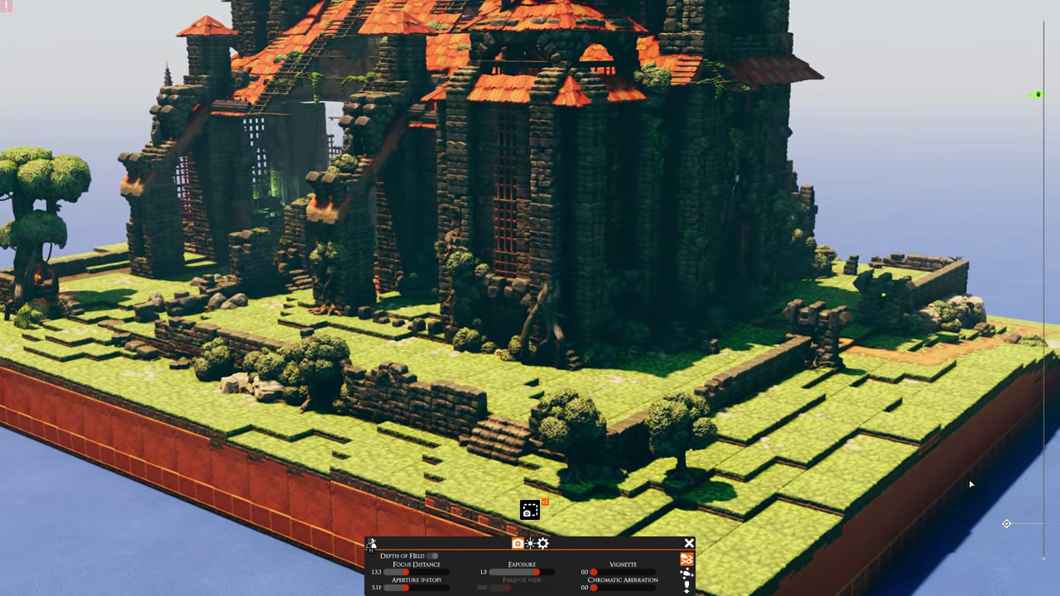
pyautogui.scroll(-5, 754, 430)
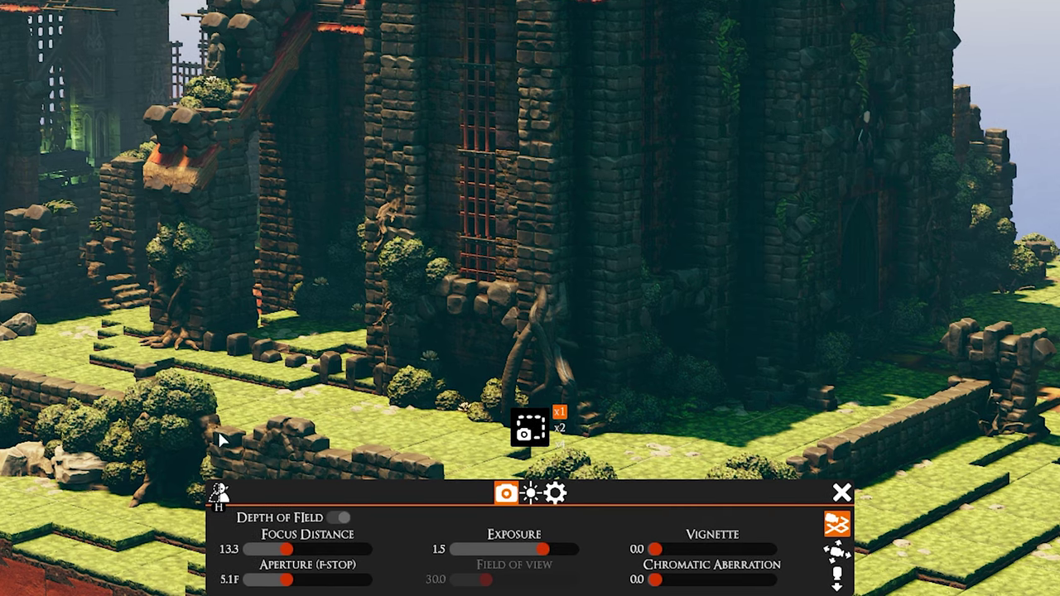
# - Try hiding the photo mode interface and bring it back
pyautogui.click(221, 500)
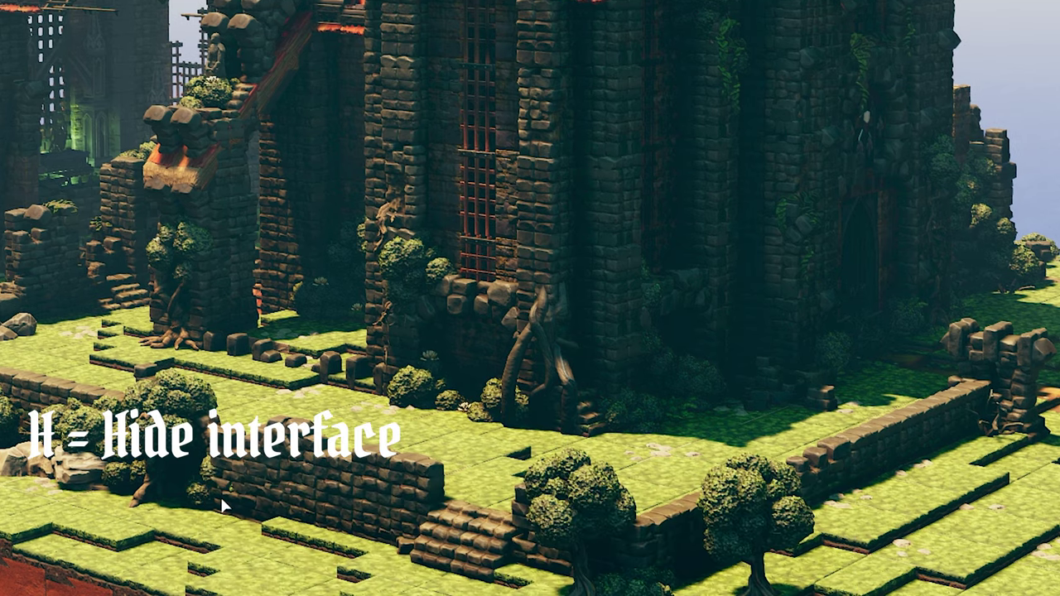
pyautogui.click(221, 503)
pyautogui.click(220, 496)
pyautogui.click(217, 495)
pyautogui.click(219, 495)
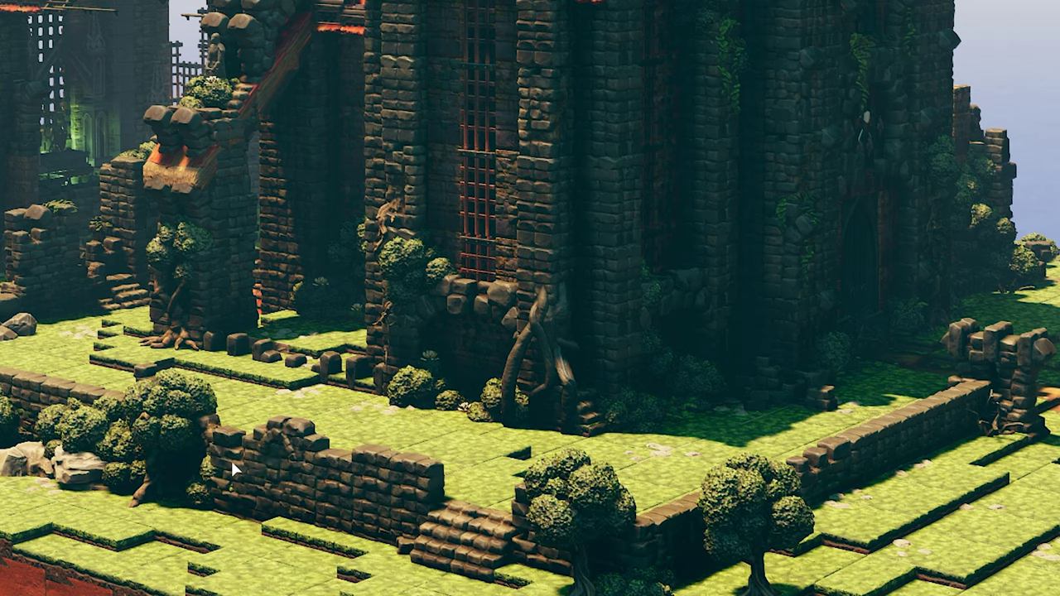
pyautogui.press('h')
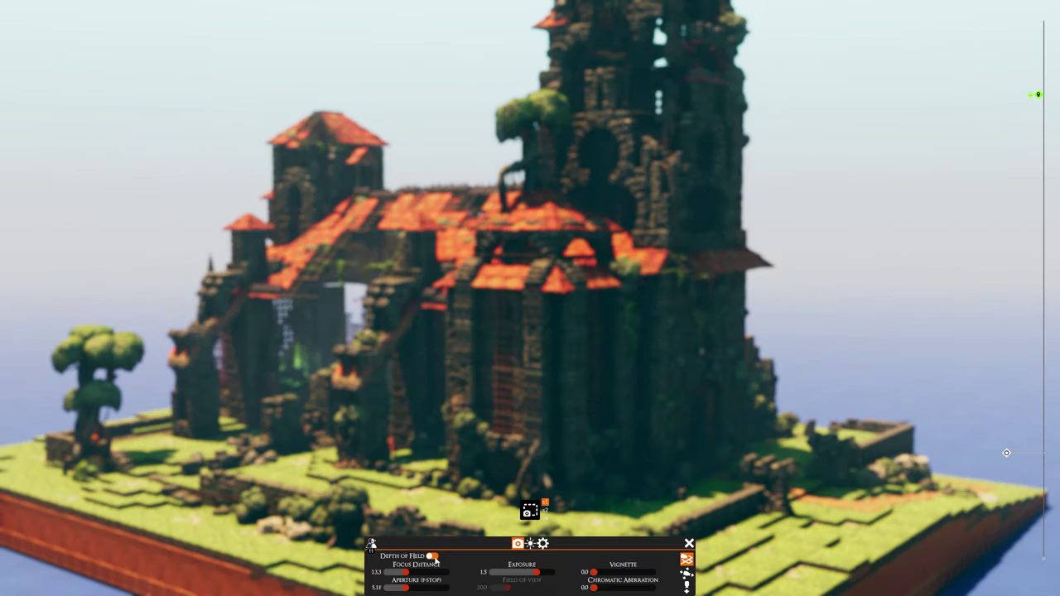
# - Compare the church view with depth of field on and off, leaving the effect disabled
pyautogui.click(434, 557)
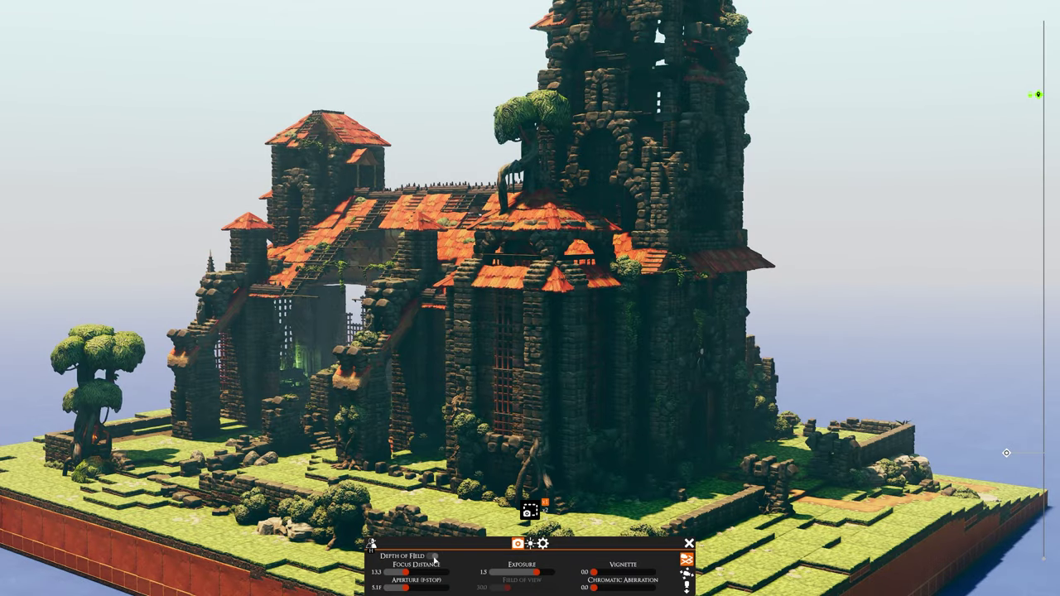
pyautogui.click(433, 557)
pyautogui.moveTo(601, 576); pyautogui.dragTo(563, 587)
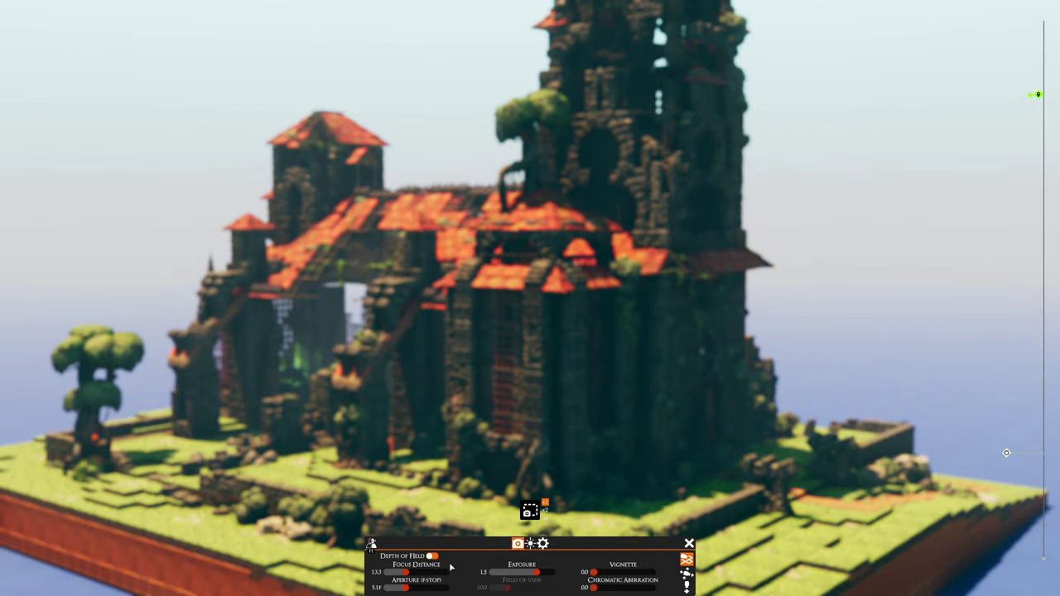
pyautogui.click(432, 557)
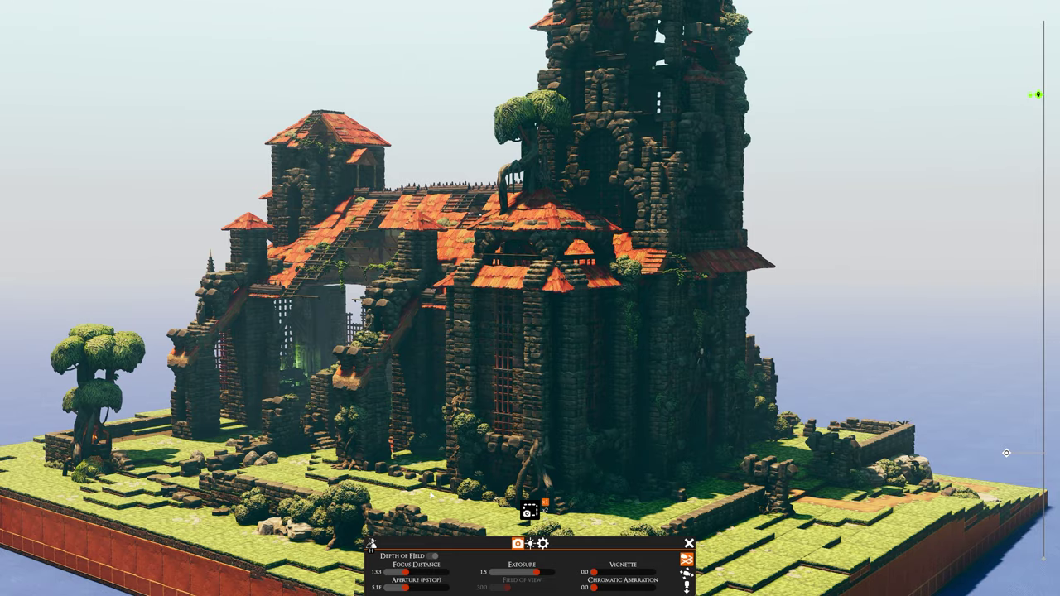
# - Circle the church, compose a low upward-looking shot from the tower side, and preview it without the interface
pyautogui.moveTo(379, 409); pyautogui.dragTo(1007, 432)
pyautogui.scroll(3, 1006, 432)
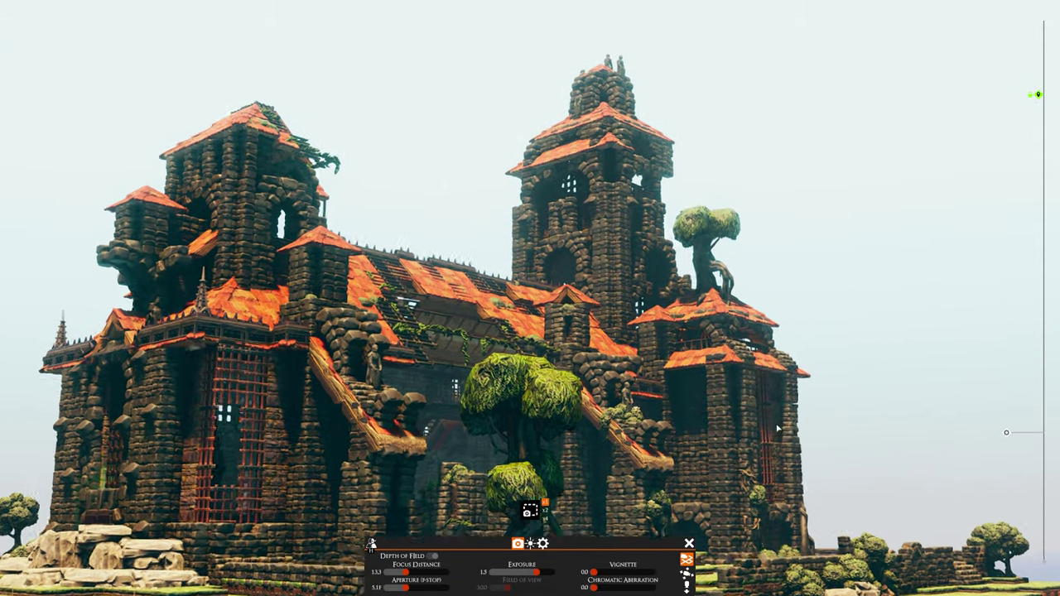
pyautogui.moveTo(911, 426)
pyautogui.mouseDown()
pyautogui.moveTo(744, 420)
pyautogui.moveTo(696, 451)
pyautogui.moveTo(614, 477)
pyautogui.moveTo(553, 444)
pyautogui.moveTo(566, 433)
pyautogui.moveTo(475, 440)
pyautogui.moveTo(421, 379)
pyautogui.mouseUp()
pyautogui.scroll(-3, 744, 421)
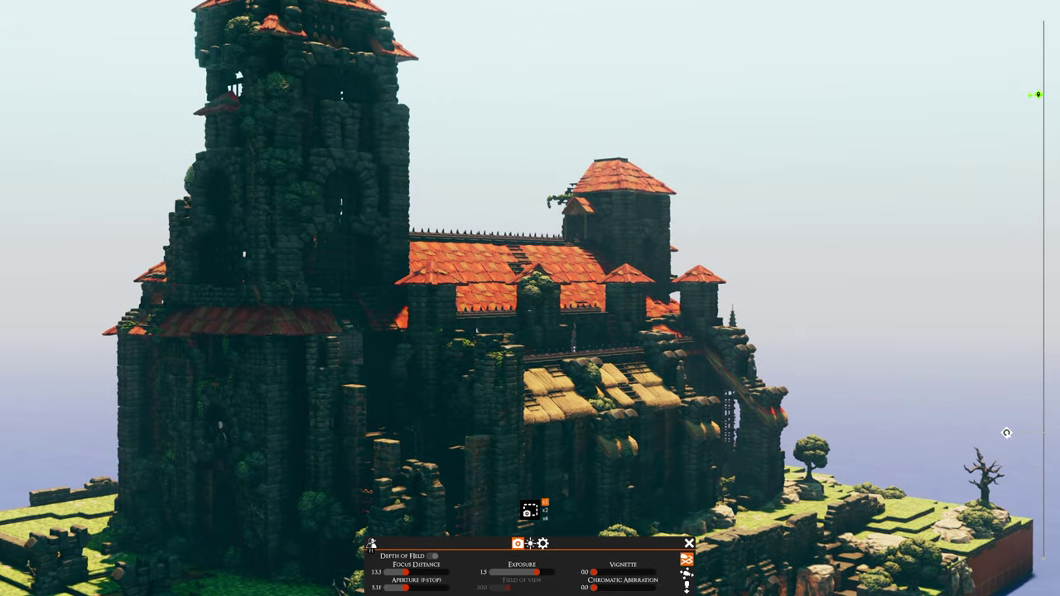
pyautogui.moveTo(1006, 432); pyautogui.dragTo(814, 447)
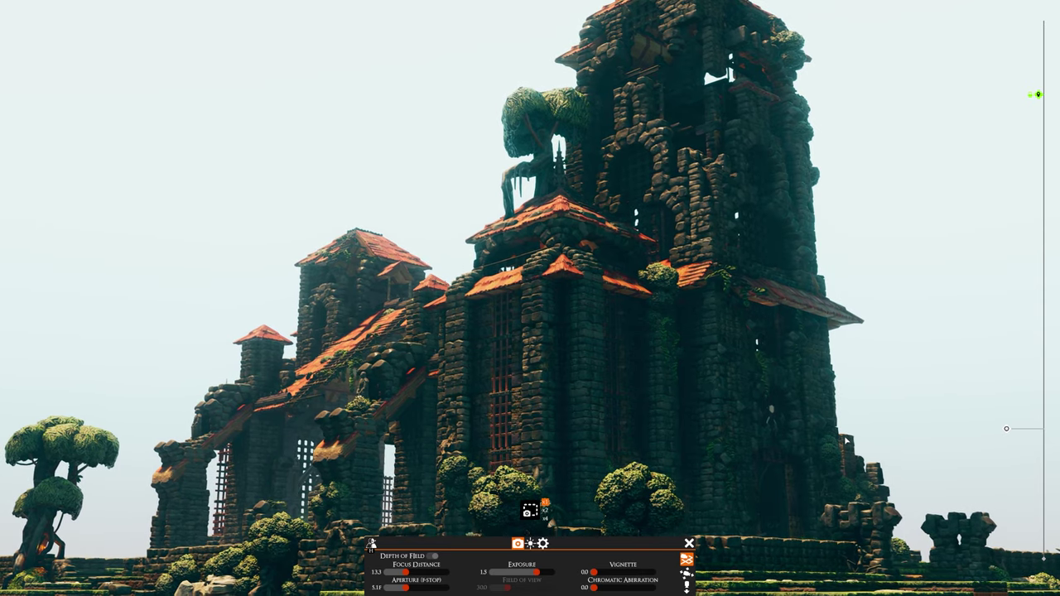
pyautogui.press('h')
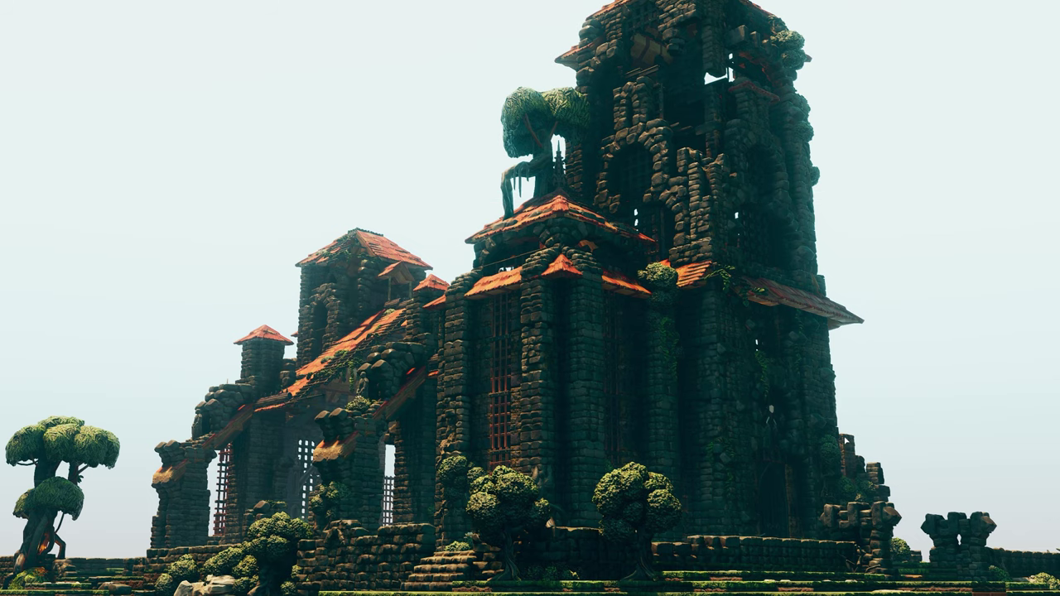
pyautogui.press('h')
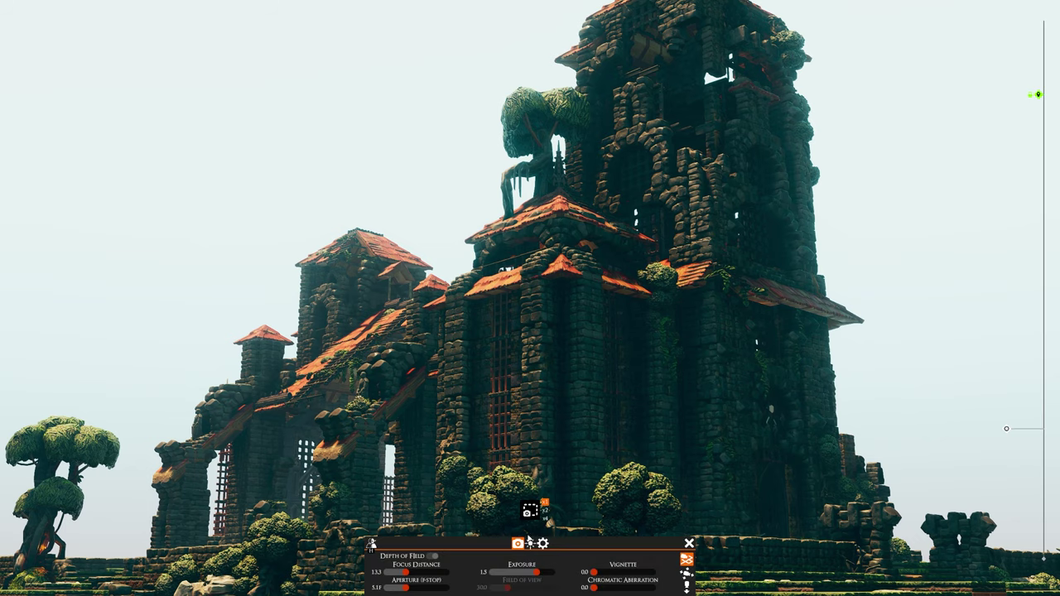
# - Turn the day cycle to night and raise the exposure to brighten the dark church
pyautogui.click(531, 544)
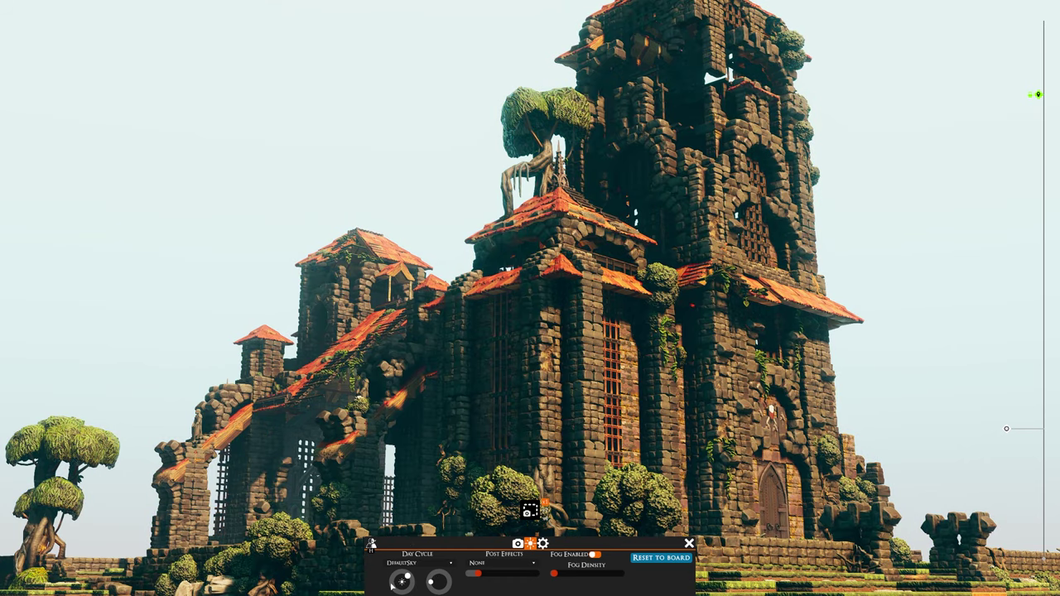
pyautogui.click(394, 585)
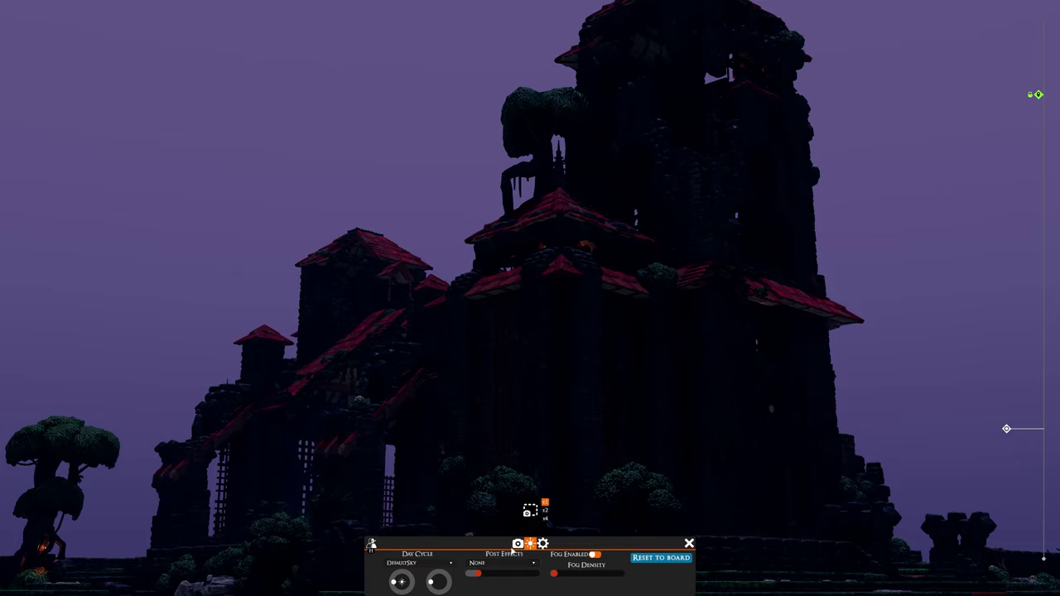
pyautogui.click(516, 544)
pyautogui.moveTo(538, 572)
pyautogui.mouseDown()
pyautogui.moveTo(558, 573)
pyautogui.moveTo(543, 574)
pyautogui.mouseUp()
# - Adjust the day cycle to dusk and rotate the light direction to illuminate the front buttresses
pyautogui.click(530, 543)
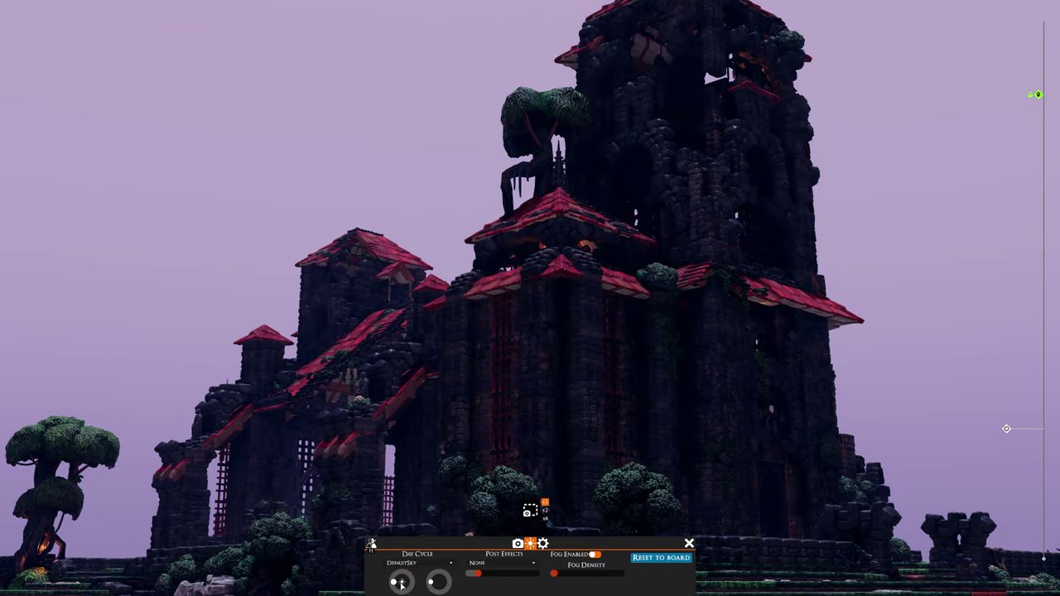
pyautogui.click(400, 582)
pyautogui.moveTo(400, 582); pyautogui.dragTo(436, 589)
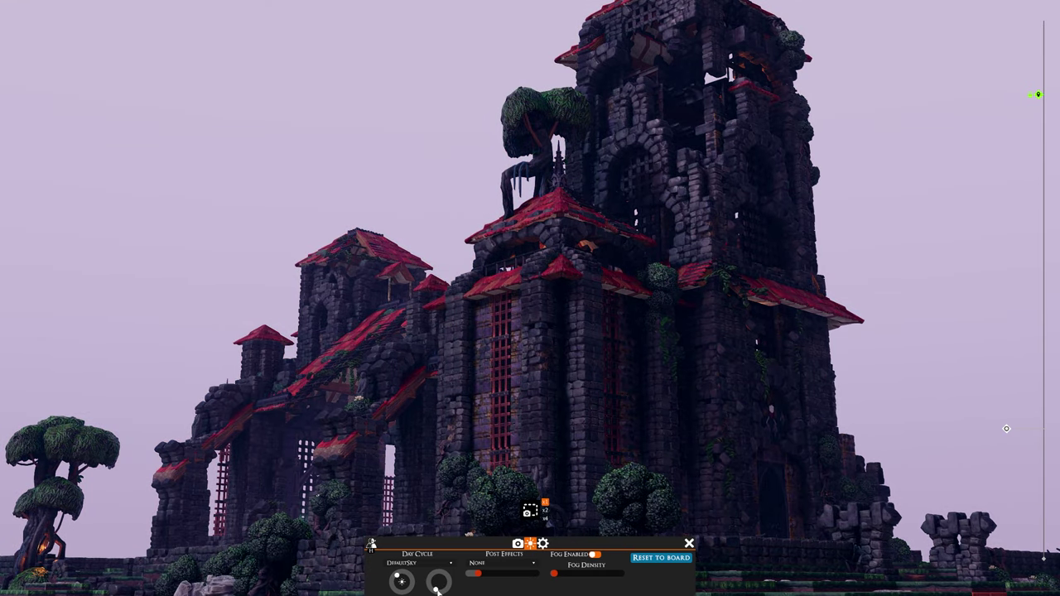
# - Raise the camera exposure to 3.0 and reduce it to 2.5
pyautogui.click(517, 543)
pyautogui.moveTo(522, 572); pyautogui.dragTo(562, 573)
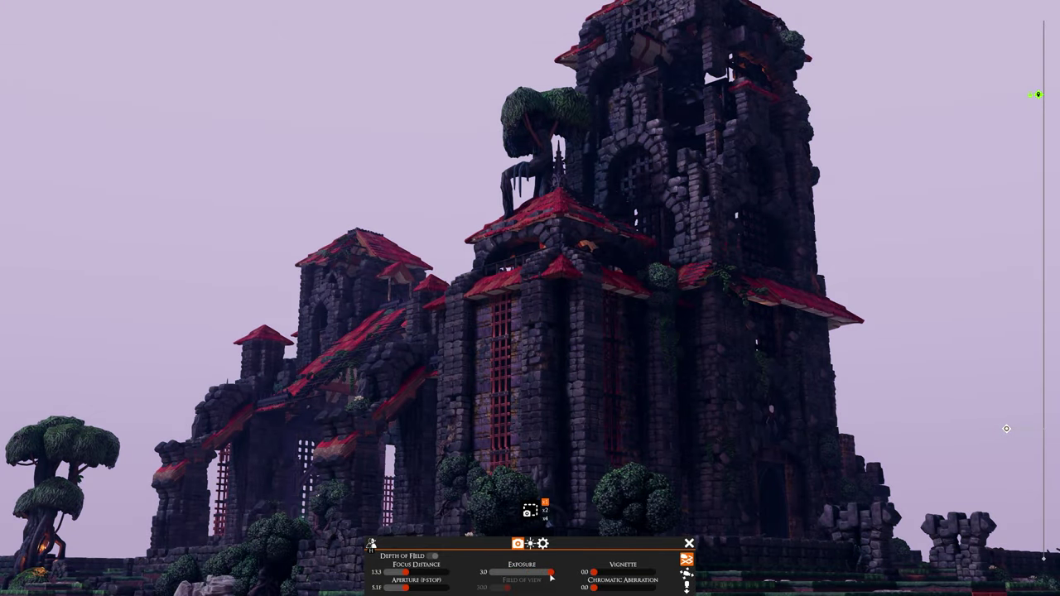
pyautogui.moveTo(548, 573); pyautogui.dragTo(545, 573)
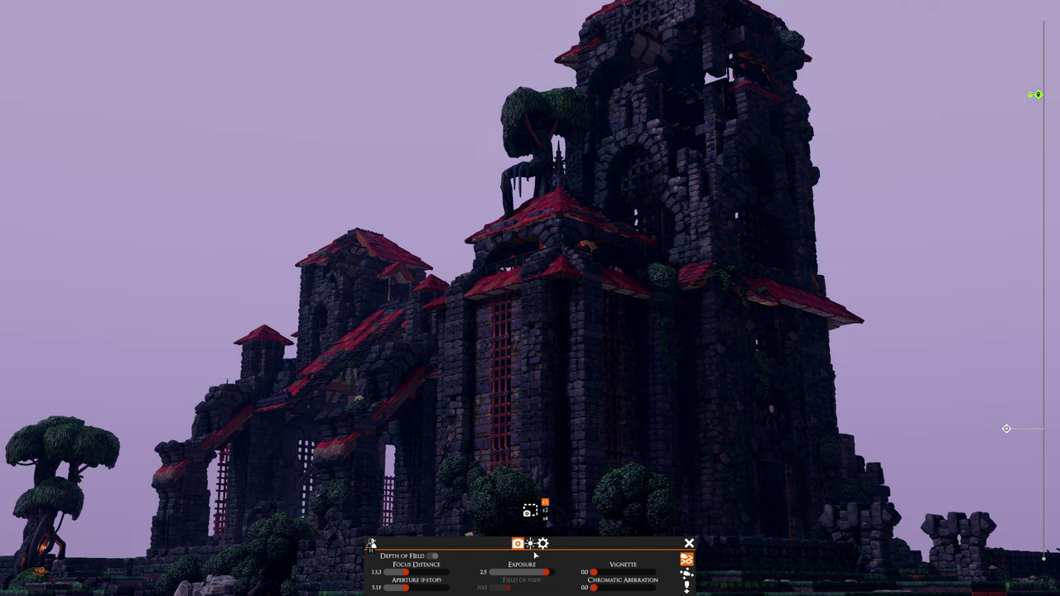
# - Turn the day cycle to bright daylight and preview the shot without the interface
pyautogui.click(529, 543)
pyautogui.moveTo(399, 578); pyautogui.dragTo(416, 573)
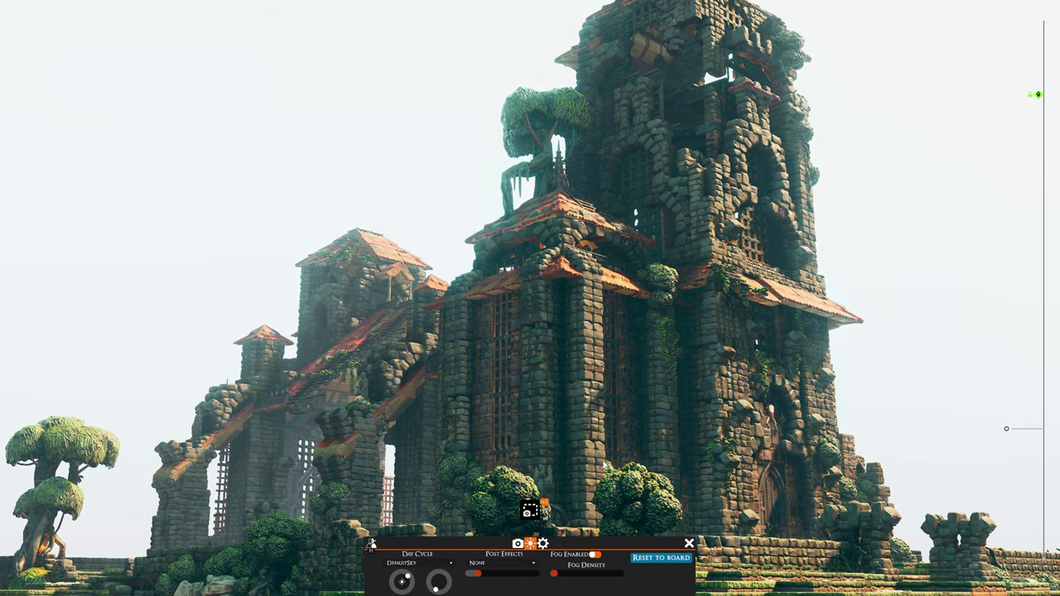
pyautogui.press('h')
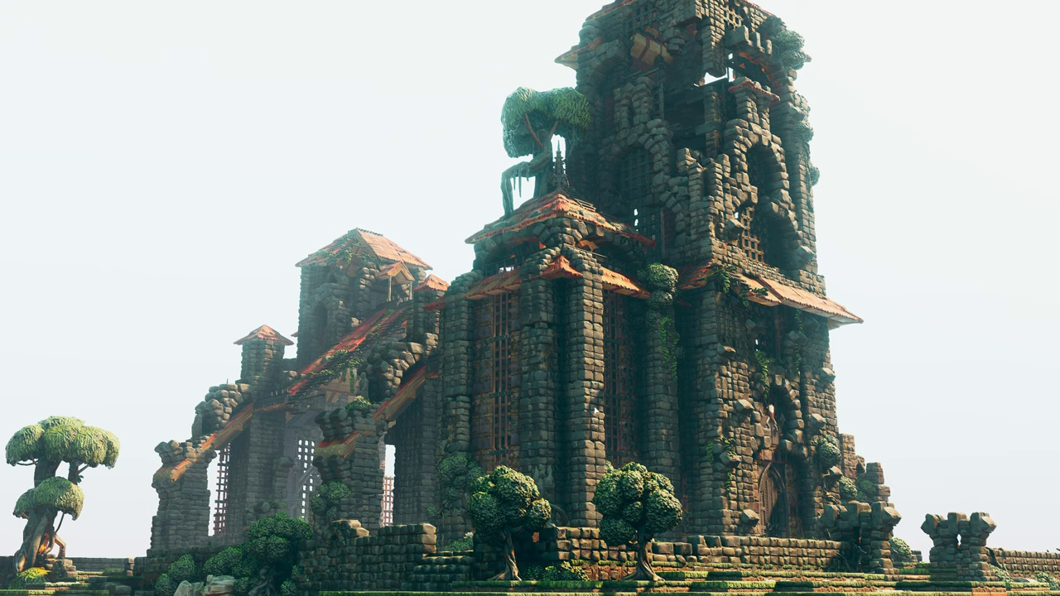
pyautogui.press('h')
# - Turn the day cycle back to dusk and revisit the camera settings
pyautogui.moveTo(557, 577)
pyautogui.mouseDown()
pyautogui.moveTo(601, 577)
pyautogui.moveTo(553, 577)
pyautogui.mouseUp()
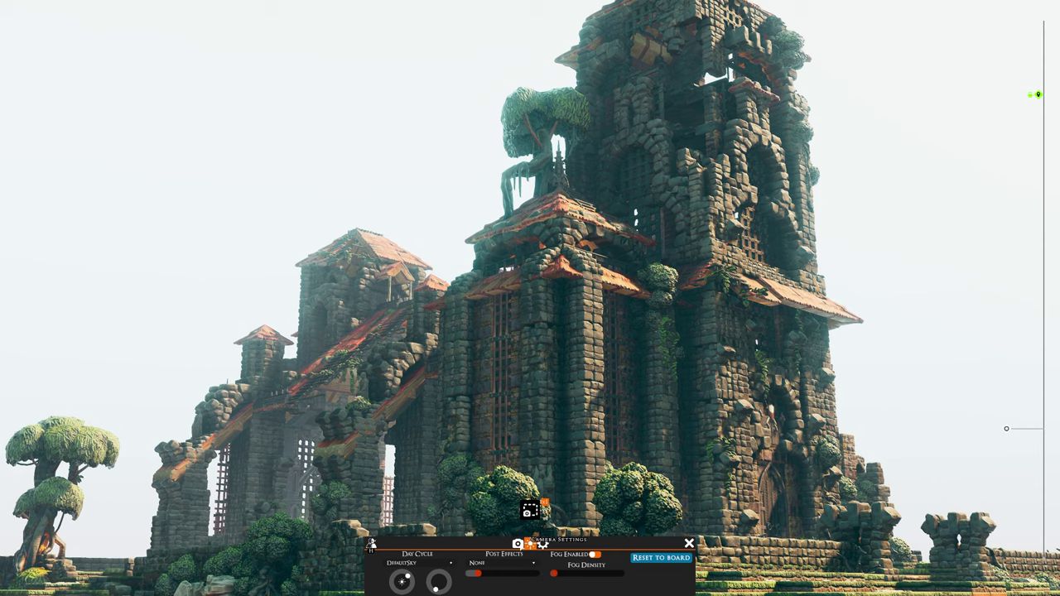
pyautogui.moveTo(407, 578); pyautogui.dragTo(398, 577)
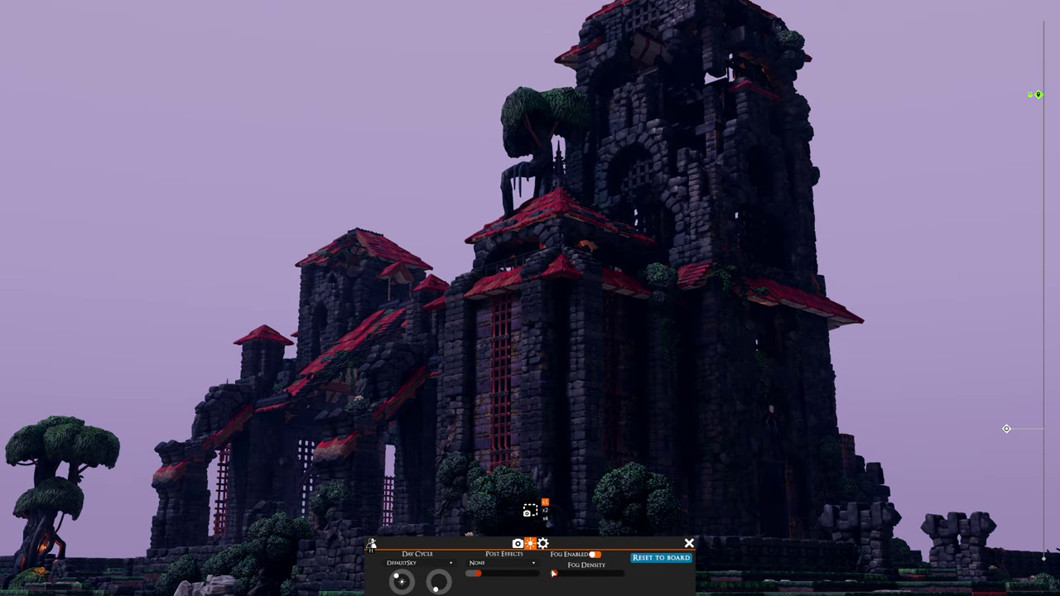
pyautogui.moveTo(553, 573)
pyautogui.mouseDown()
pyautogui.moveTo(609, 574)
pyautogui.moveTo(535, 573)
pyautogui.moveTo(545, 572)
pyautogui.mouseUp()
pyautogui.click(517, 543)
pyautogui.click(530, 543)
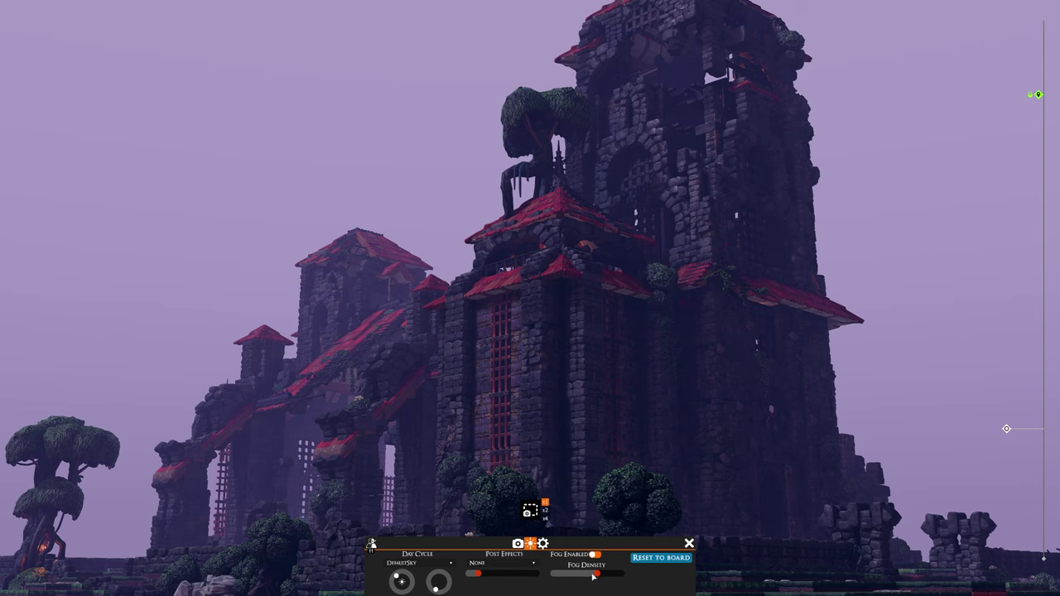
# - Test dense fog at dusk and in daylight, then reduce the fog density to a low level
pyautogui.click(593, 554)
pyautogui.click(595, 554)
pyautogui.moveTo(559, 578); pyautogui.dragTo(597, 574)
pyautogui.click(399, 580)
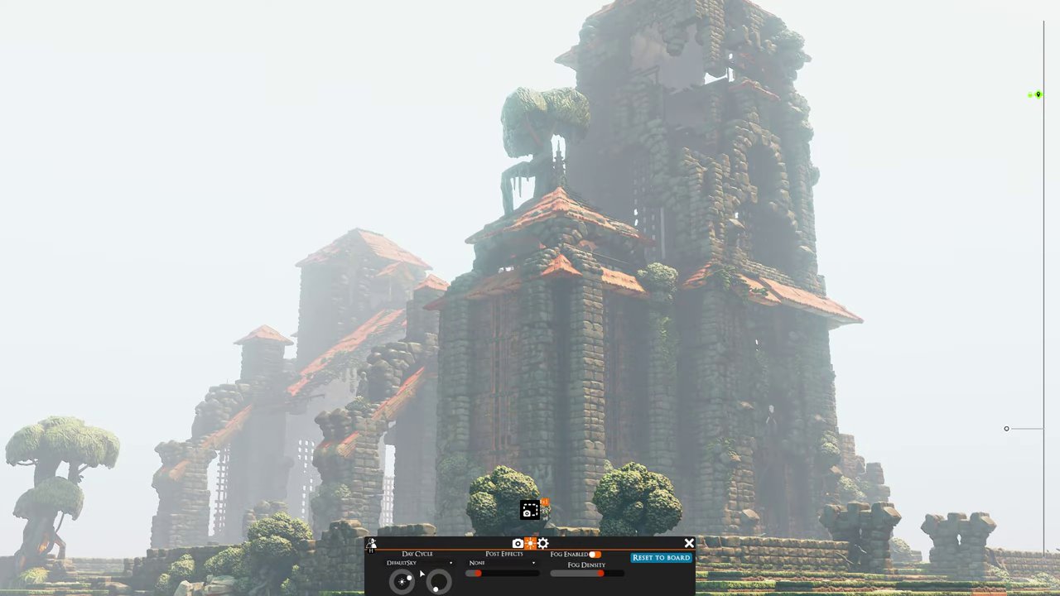
pyautogui.moveTo(597, 577); pyautogui.dragTo(559, 577)
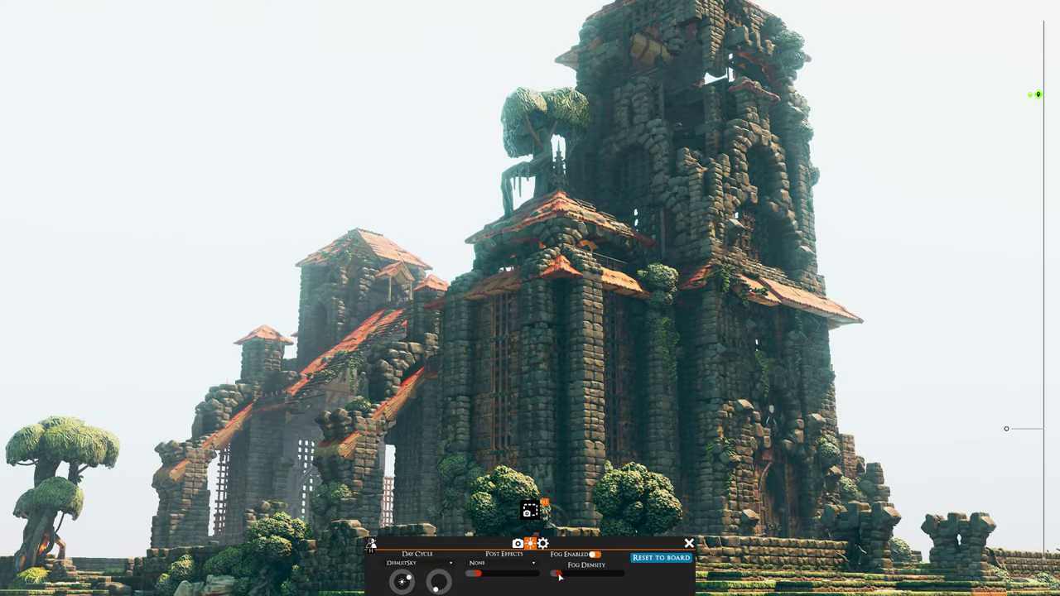
pyautogui.press('h')
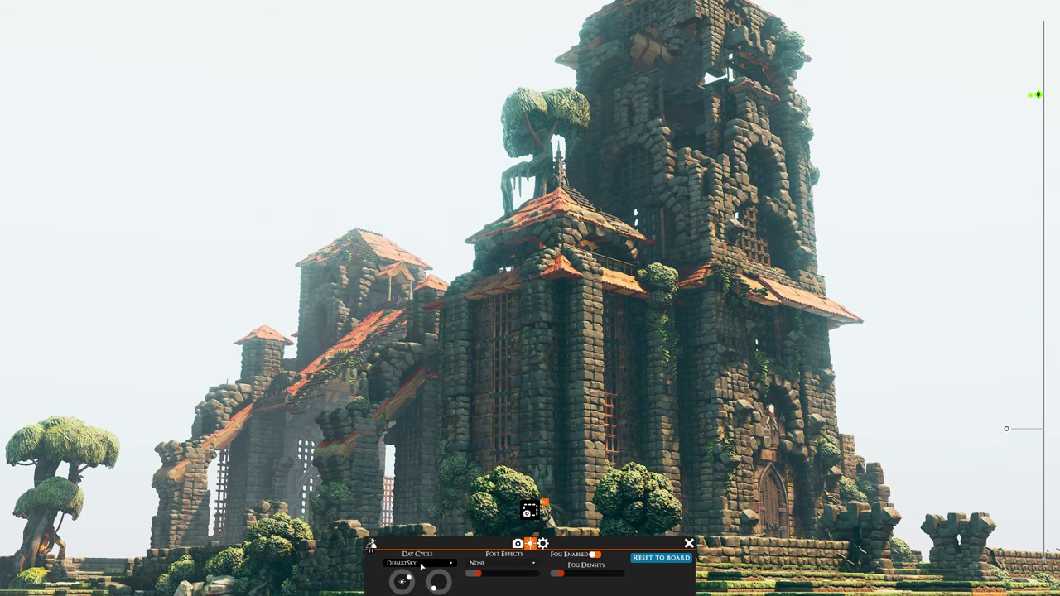
# - Switch the sky preset to GreenSlump and shift its day cycle to a pink dusk sky
pyautogui.click(418, 563)
pyautogui.click(418, 579)
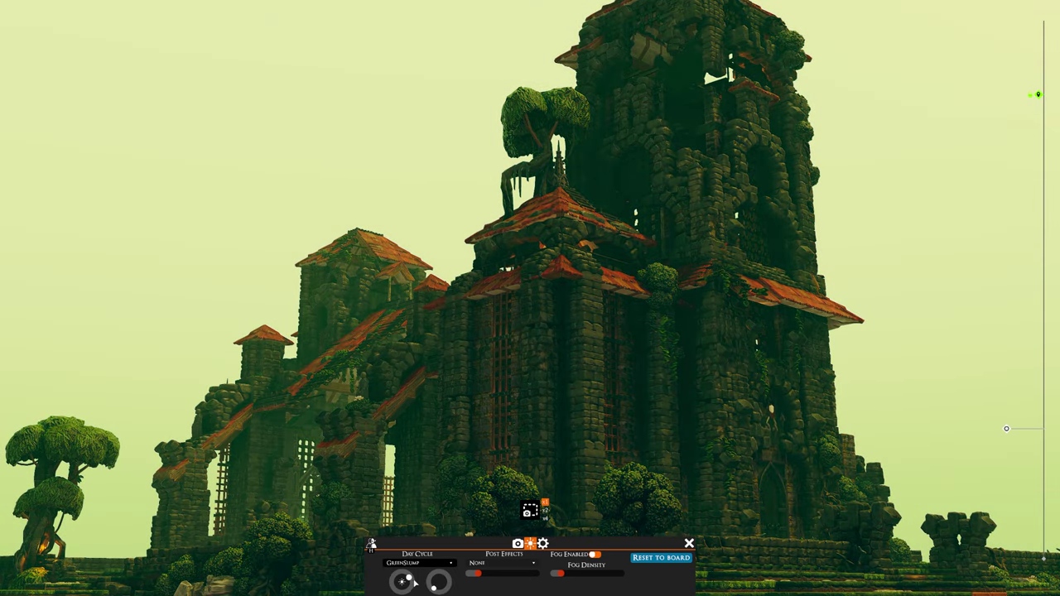
pyautogui.moveTo(410, 579)
pyautogui.mouseDown()
pyautogui.moveTo(404, 590)
pyautogui.moveTo(357, 593)
pyautogui.moveTo(307, 439)
pyautogui.moveTo(430, 339)
pyautogui.moveTo(452, 335)
pyautogui.moveTo(564, 384)
pyautogui.moveTo(445, 341)
pyautogui.moveTo(249, 311)
pyautogui.mouseUp()
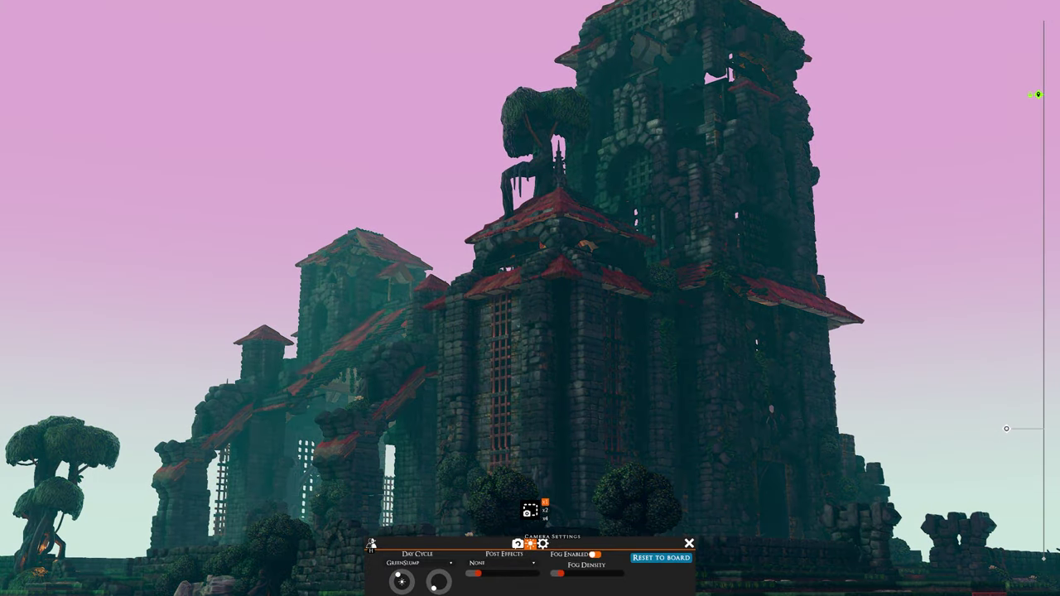
# - Raise the camera exposure for the dusk scene and preview the shot without the interface
pyautogui.click(517, 543)
pyautogui.moveTo(546, 573)
pyautogui.mouseDown()
pyautogui.moveTo(580, 574)
pyautogui.moveTo(560, 575)
pyautogui.mouseUp()
pyautogui.click(529, 542)
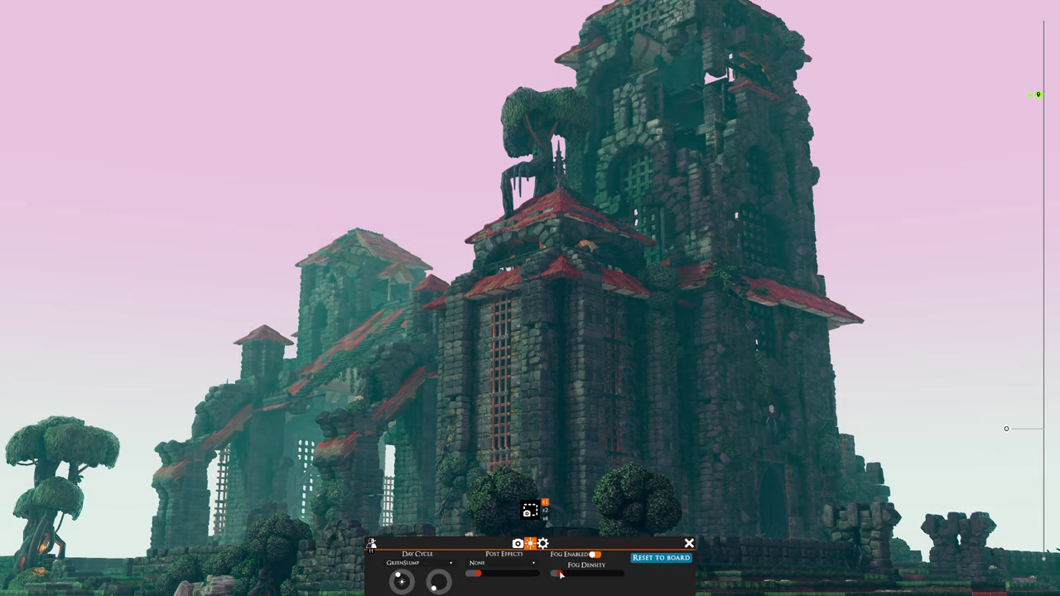
pyautogui.press('h')
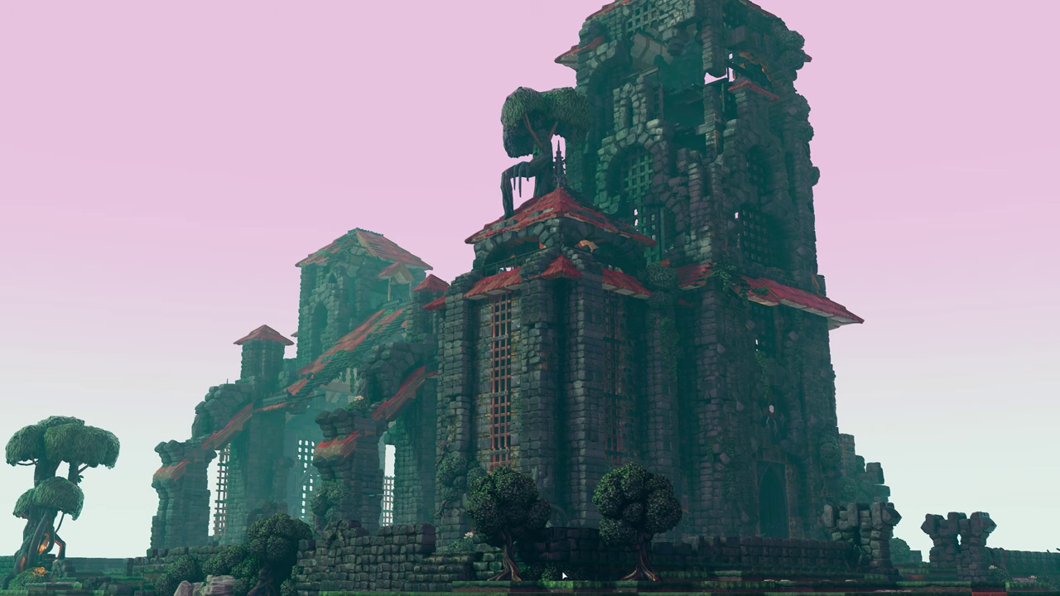
pyautogui.press('F1')
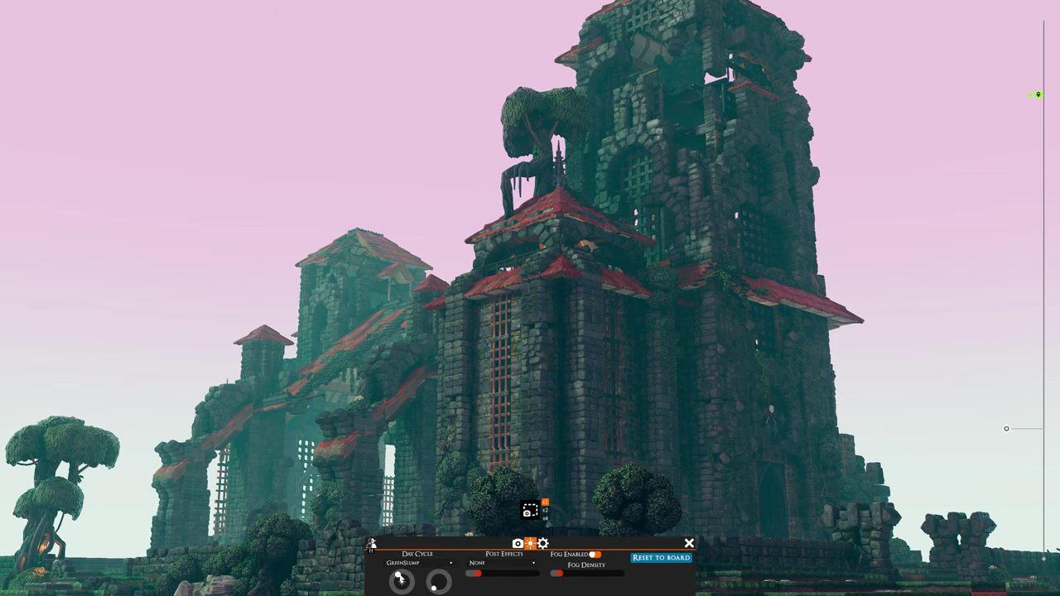
# - Switch the sky preset back to DefaultSky with bright daylight and set the camera exposure to 2.5
pyautogui.moveTo(399, 577); pyautogui.dragTo(414, 578)
pyautogui.click(420, 565)
pyautogui.click(414, 572)
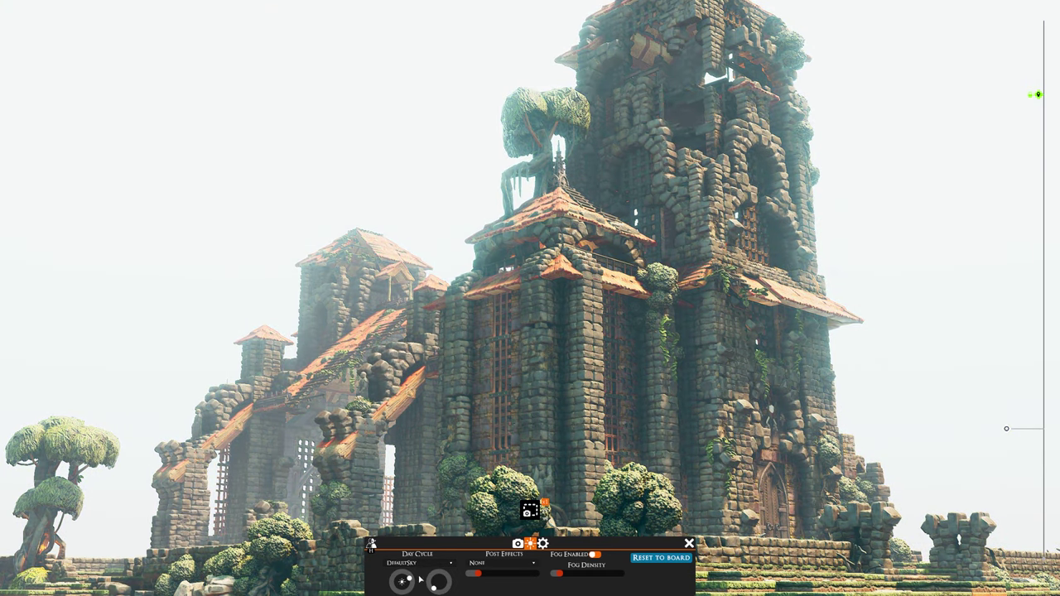
pyautogui.click(518, 544)
pyautogui.click(544, 573)
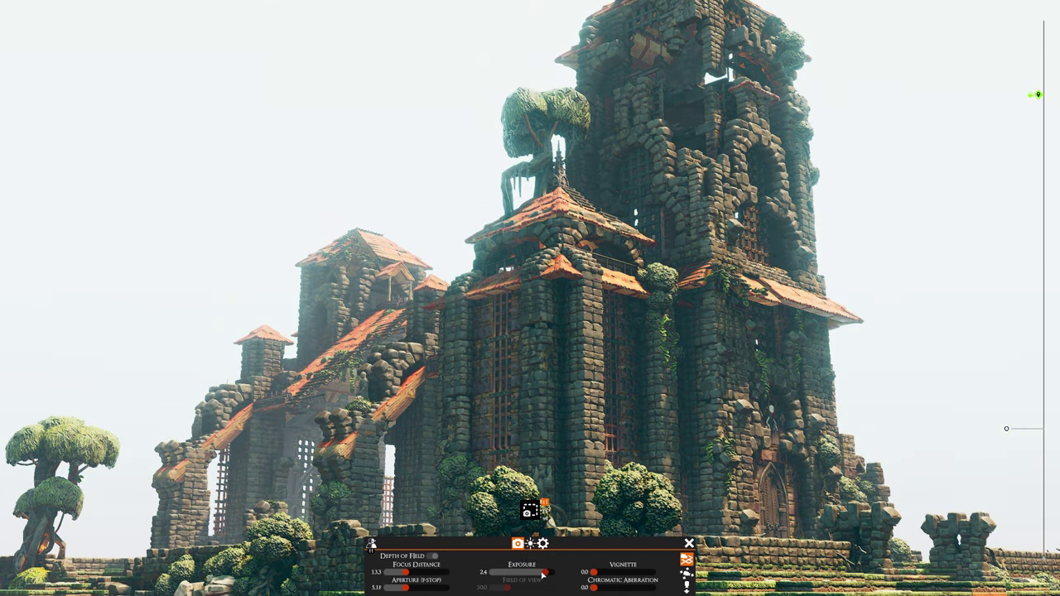
# - Try the Bleach and Greens post effects, apply Enchanted at low intensity, and raise the fog density slightly
pyautogui.click(530, 544)
pyautogui.click(500, 564)
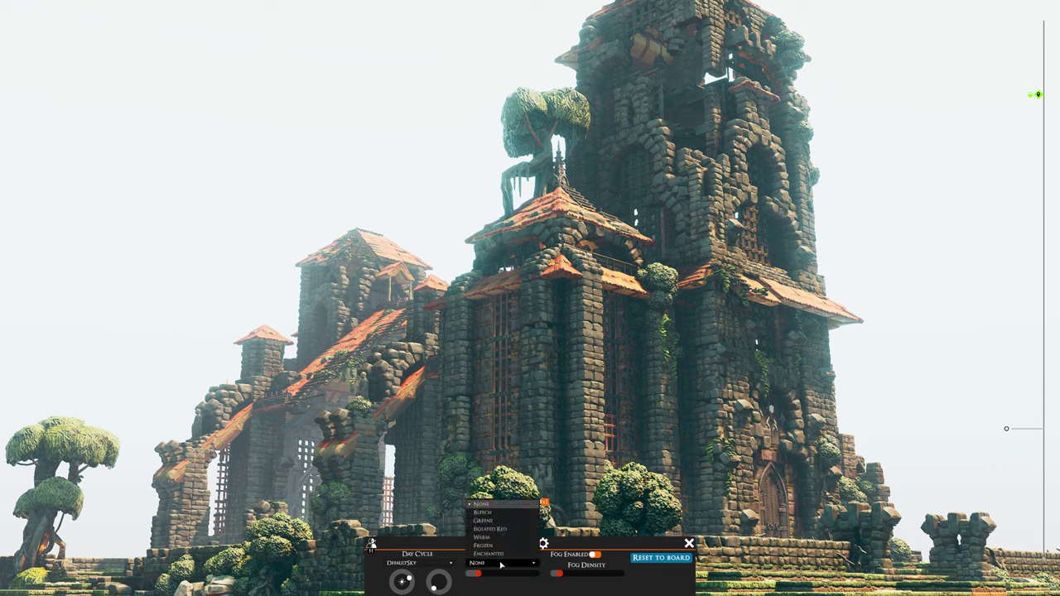
pyautogui.click(483, 513)
pyautogui.click(488, 564)
pyautogui.click(485, 524)
pyautogui.moveTo(478, 573)
pyautogui.mouseDown()
pyautogui.moveTo(537, 573)
pyautogui.moveTo(452, 573)
pyautogui.moveTo(534, 573)
pyautogui.moveTo(467, 578)
pyautogui.mouseUp()
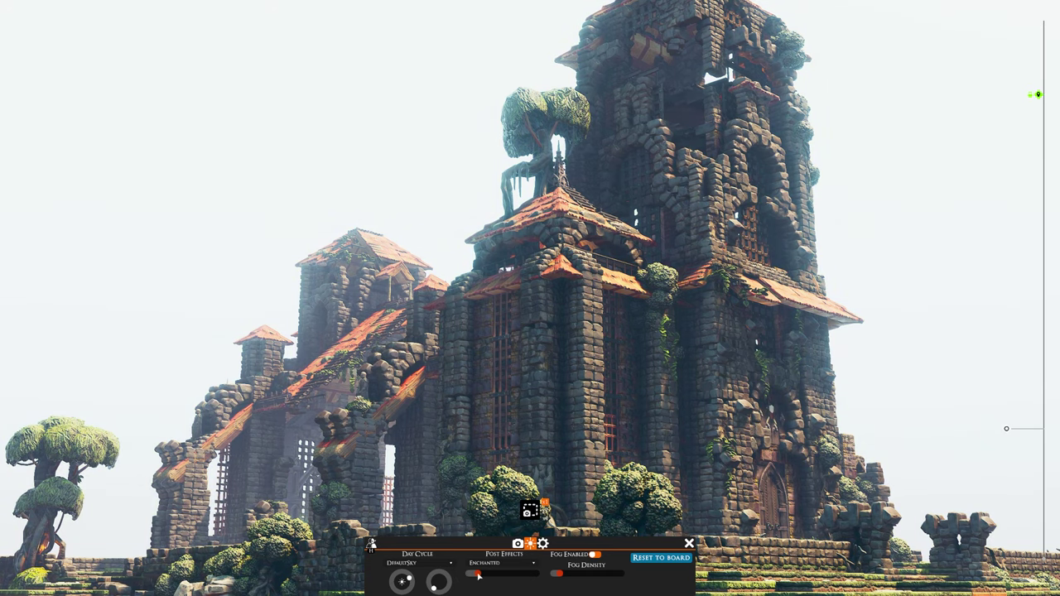
pyautogui.moveTo(563, 576); pyautogui.dragTo(567, 577)
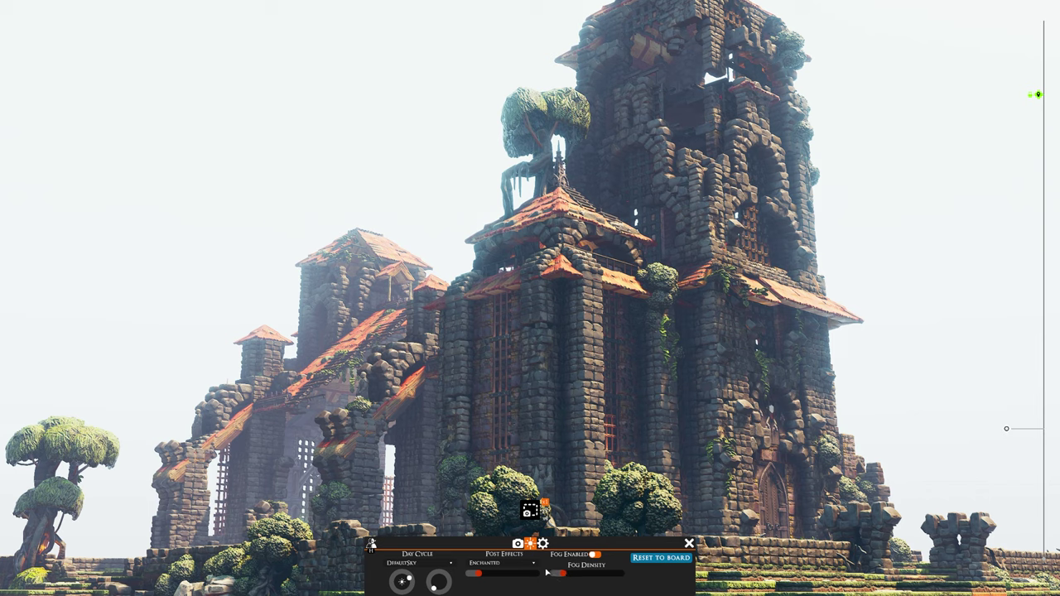
# - Test the Bleach, Greens and Frozen post effects at full intensity
pyautogui.click(522, 563)
pyautogui.click(496, 512)
pyautogui.moveTo(480, 574); pyautogui.dragTo(535, 574)
pyautogui.click(517, 563)
pyautogui.click(482, 520)
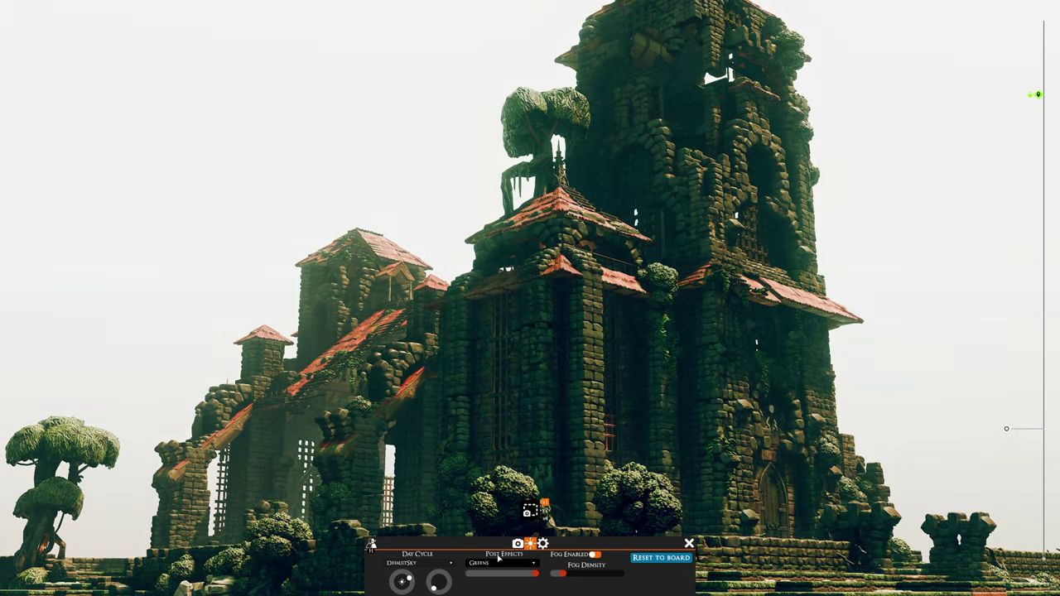
pyautogui.click(474, 563)
pyautogui.click(481, 547)
# - Return to the Enchanted post effect at reduced intensity and preview the shot without the interface
pyautogui.click(522, 564)
pyautogui.click(521, 550)
pyautogui.moveTo(536, 574); pyautogui.dragTo(485, 575)
pyautogui.click(491, 564)
pyautogui.click(488, 553)
pyautogui.click(520, 564)
pyautogui.click(501, 556)
pyautogui.click(502, 574)
pyautogui.press('h')
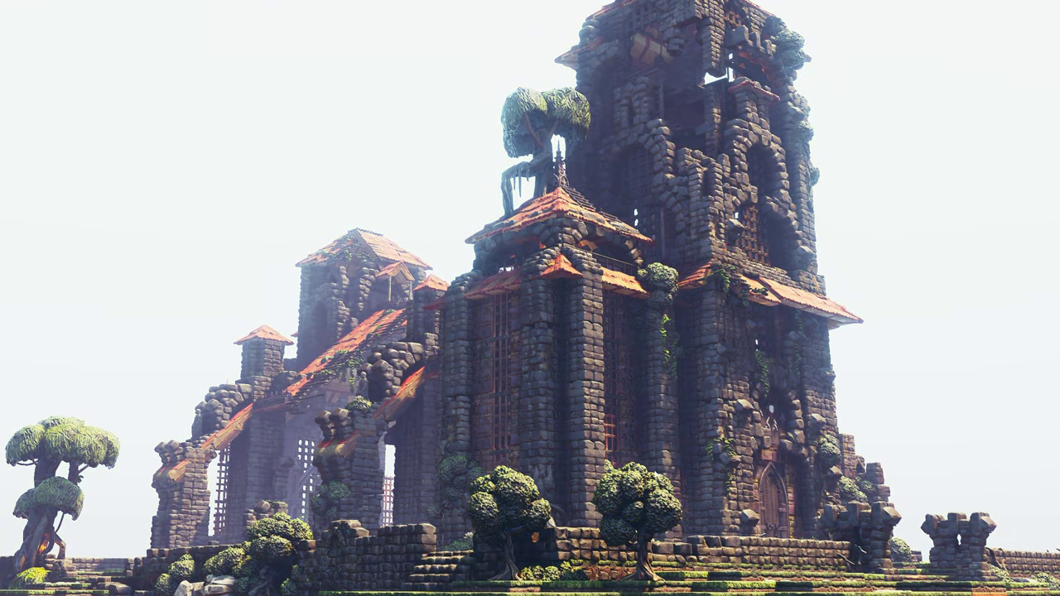
pyautogui.press('h')
# - Add a vignette of 0.4 and a chromatic aberration of 0.1 to the camera
pyautogui.click(518, 544)
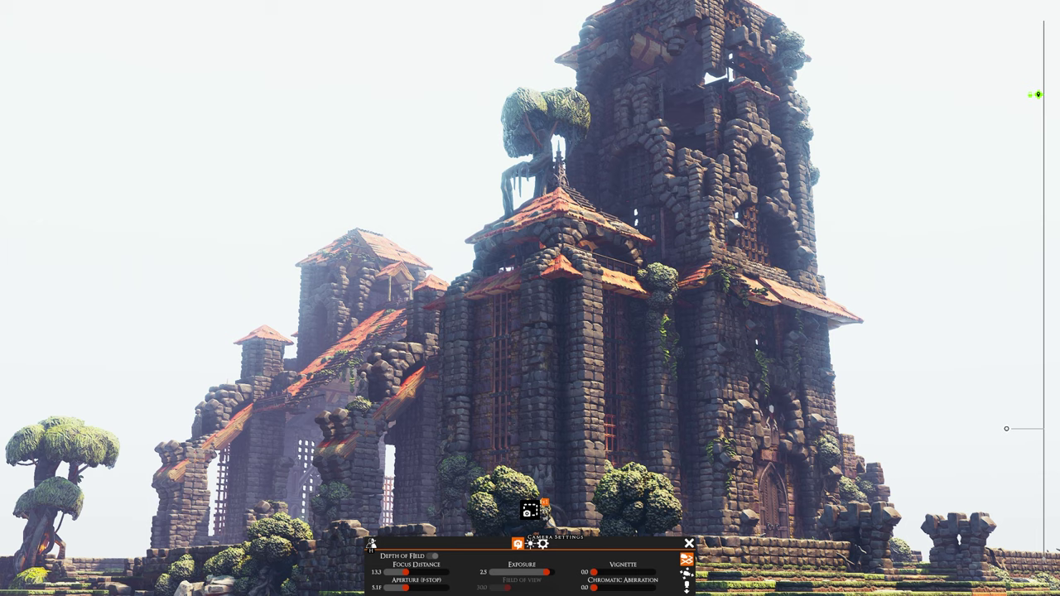
pyautogui.moveTo(594, 571); pyautogui.dragTo(616, 573)
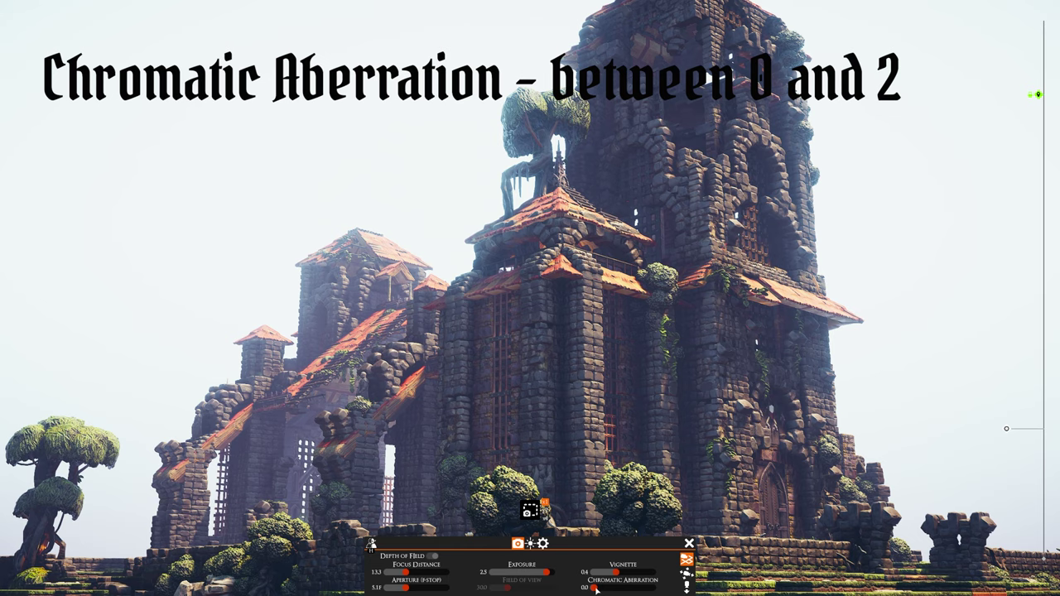
pyautogui.moveTo(589, 587)
pyautogui.mouseDown()
pyautogui.moveTo(630, 587)
pyautogui.moveTo(584, 587)
pyautogui.moveTo(617, 587)
pyautogui.moveTo(604, 591)
pyautogui.mouseUp()
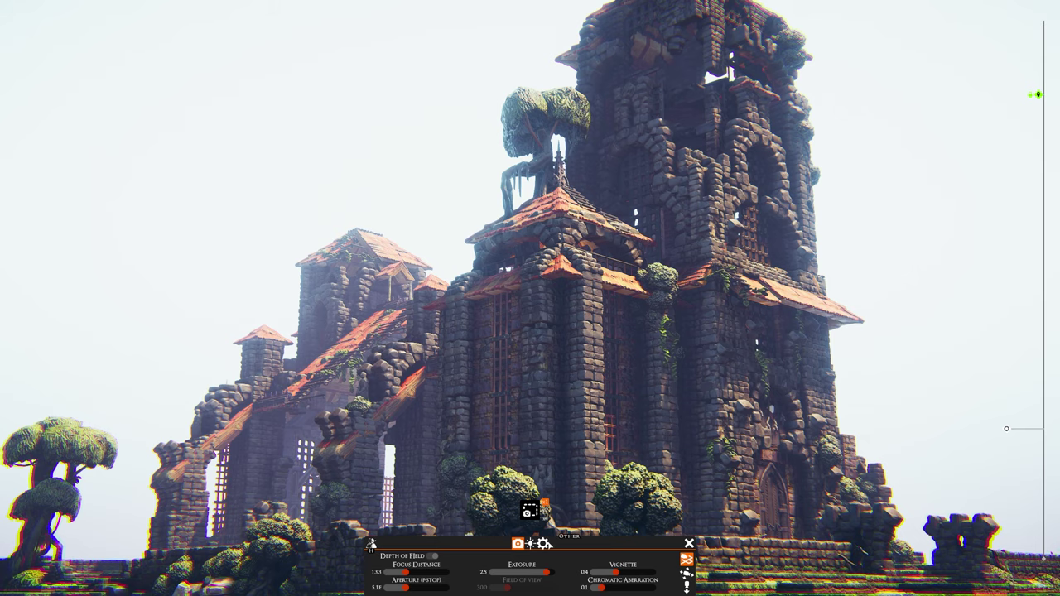
# - Try the Fast Approximate (FXAA) anti-aliasing mode and preview the shot without the interface
pyautogui.click(544, 544)
pyautogui.click(534, 561)
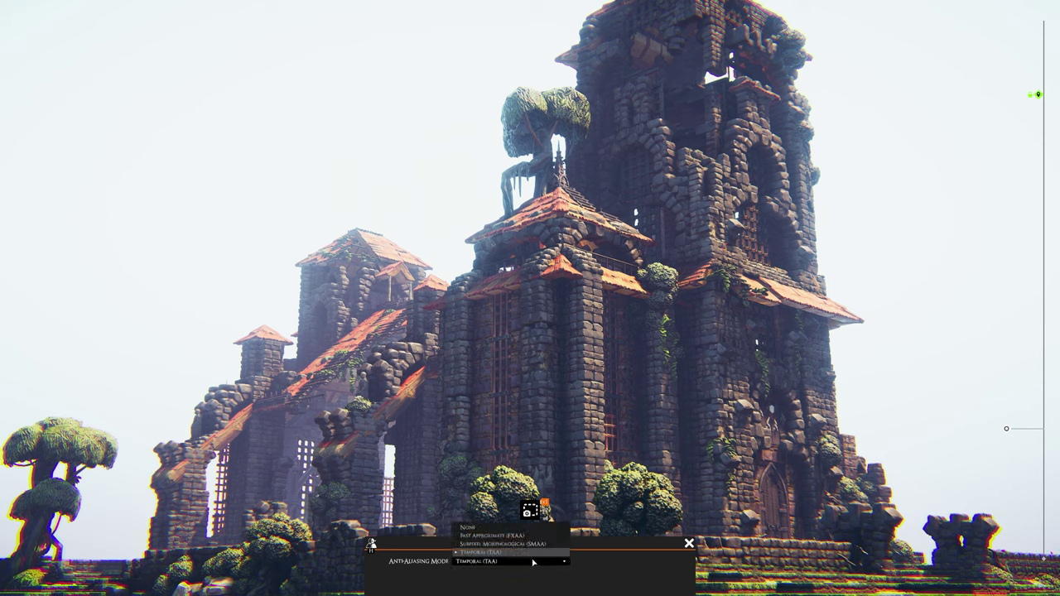
pyautogui.click(500, 536)
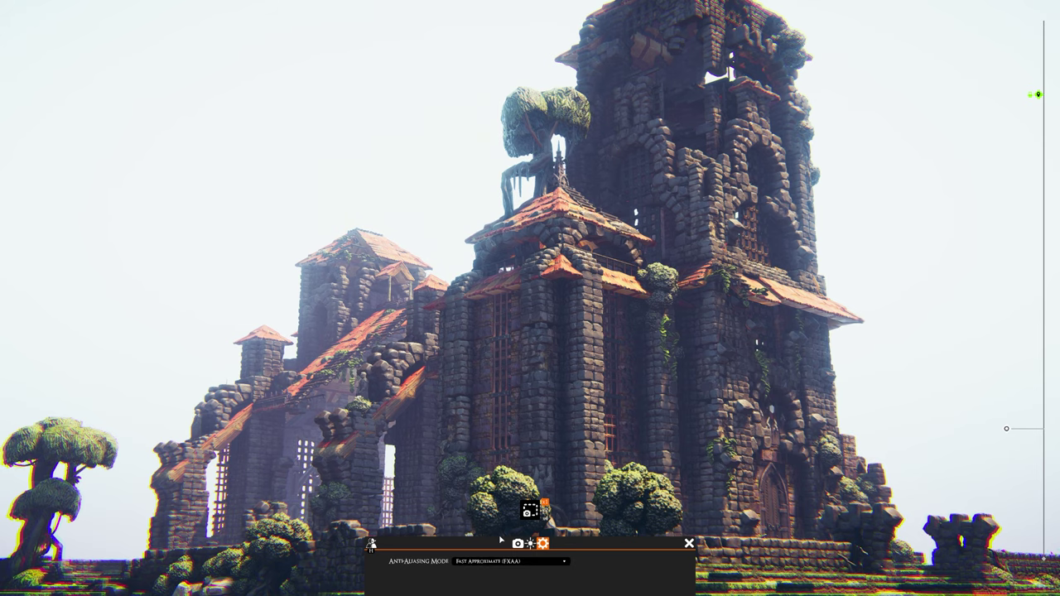
pyautogui.press('h')
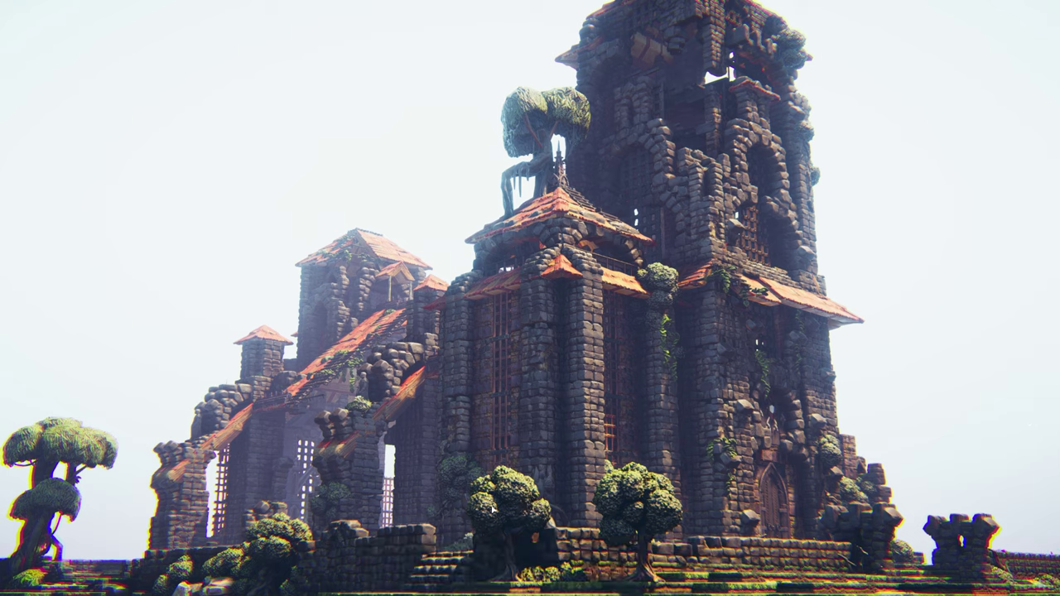
pyautogui.press('h')
# - Set the anti-aliasing mode to Subpixel Morphological (SMAA) and preview the shot without the interface
pyautogui.click(508, 562)
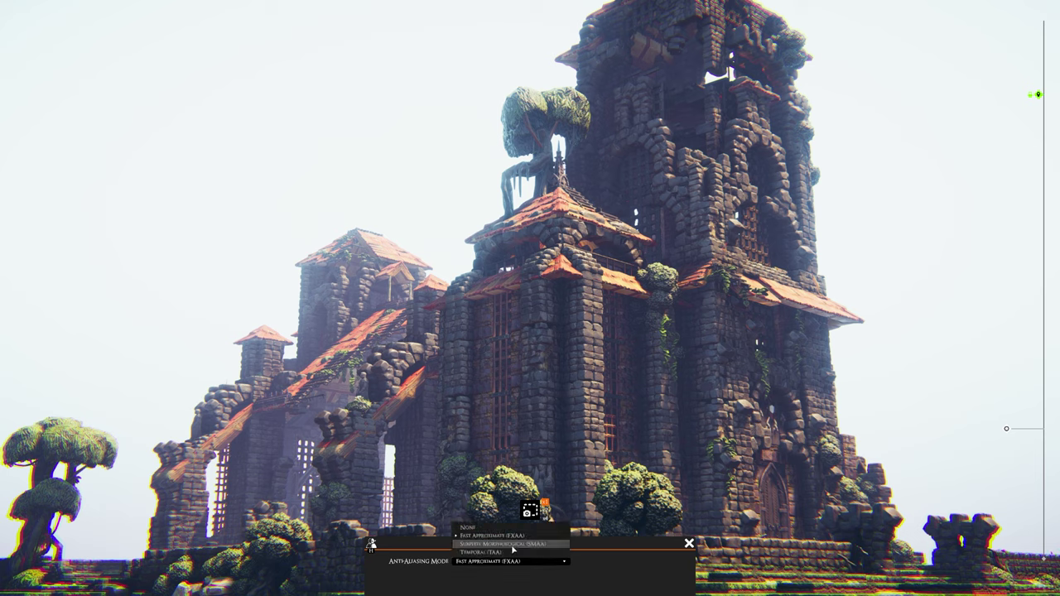
pyautogui.click(513, 550)
pyautogui.press('h')
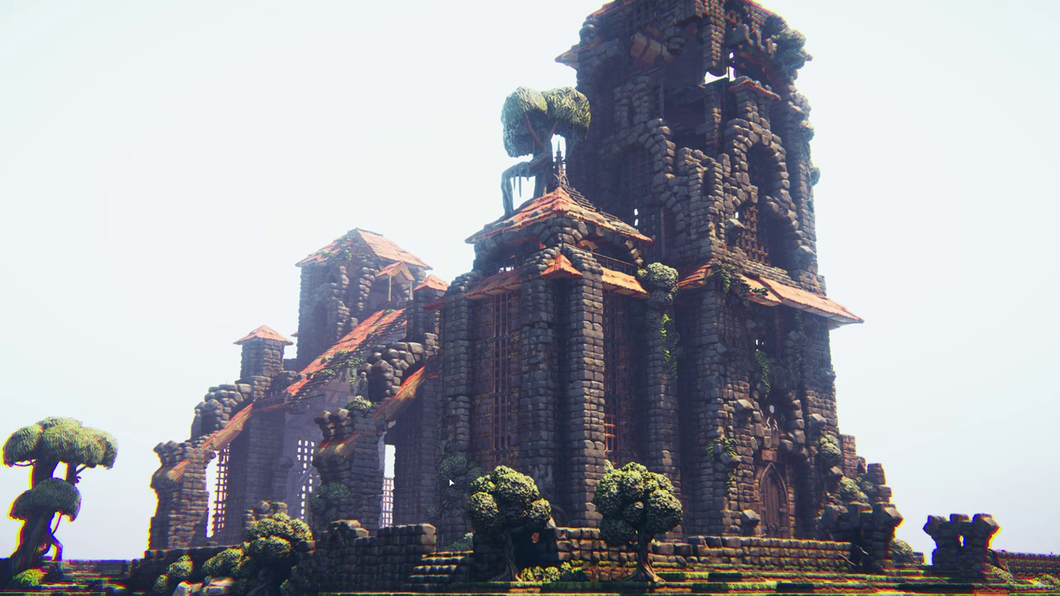
pyautogui.press('h')
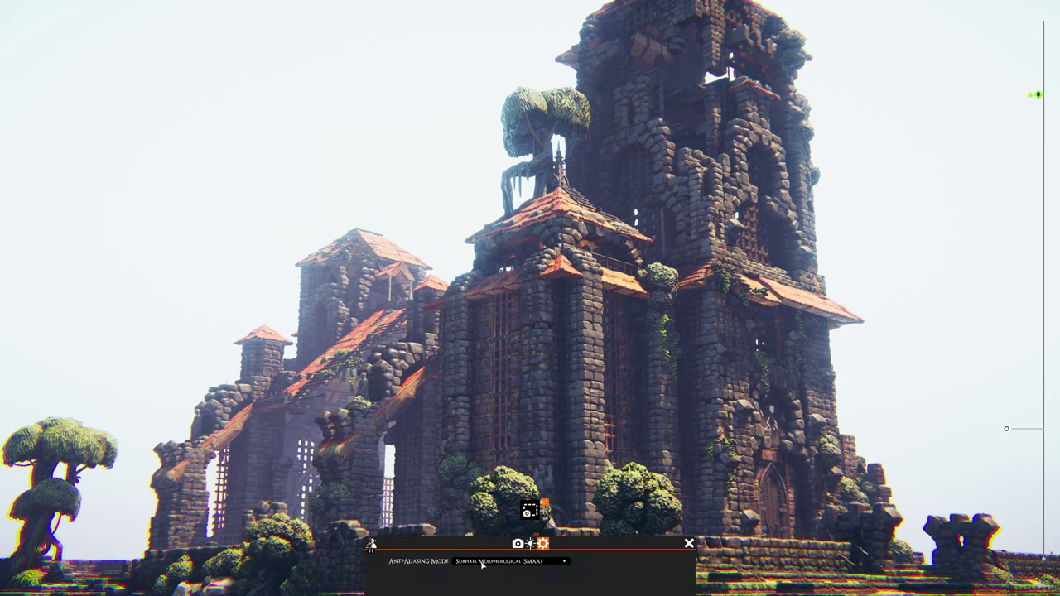
pyautogui.press('h')
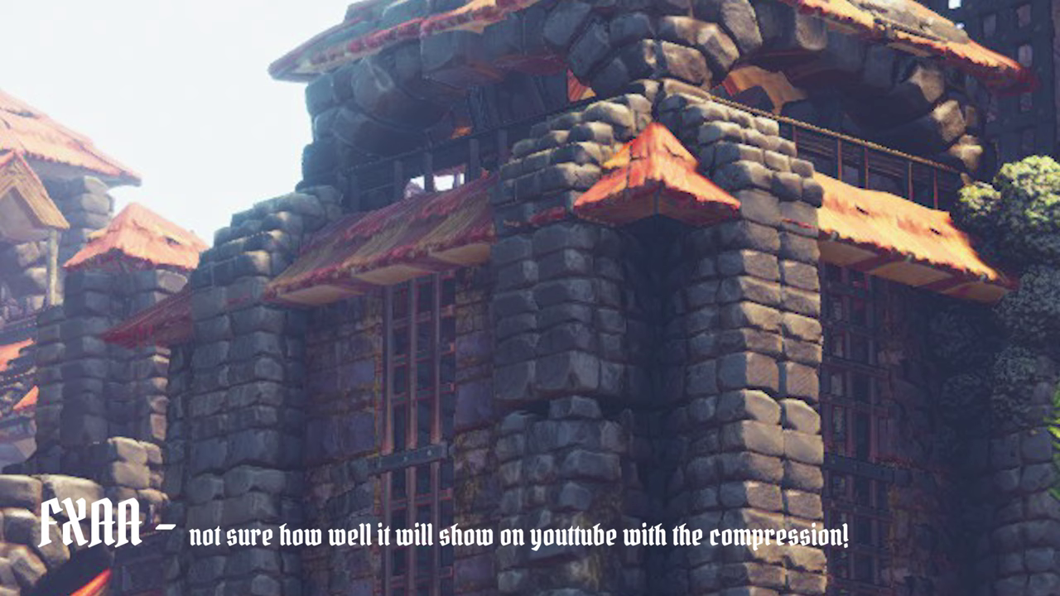